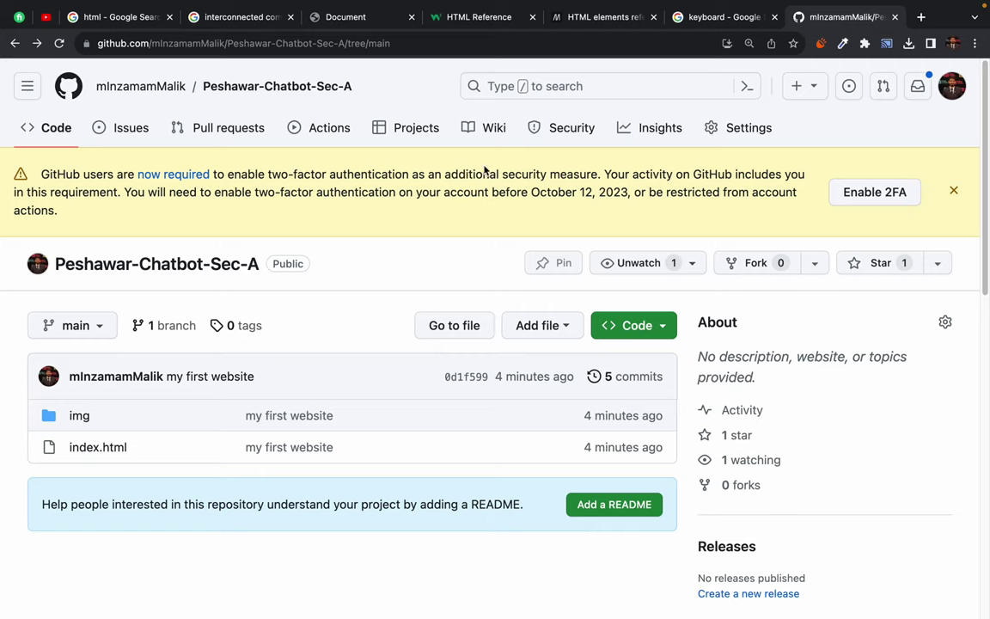
Step: Switch to the code editor with index.html and hide the terminal
key(ctrl+Left)
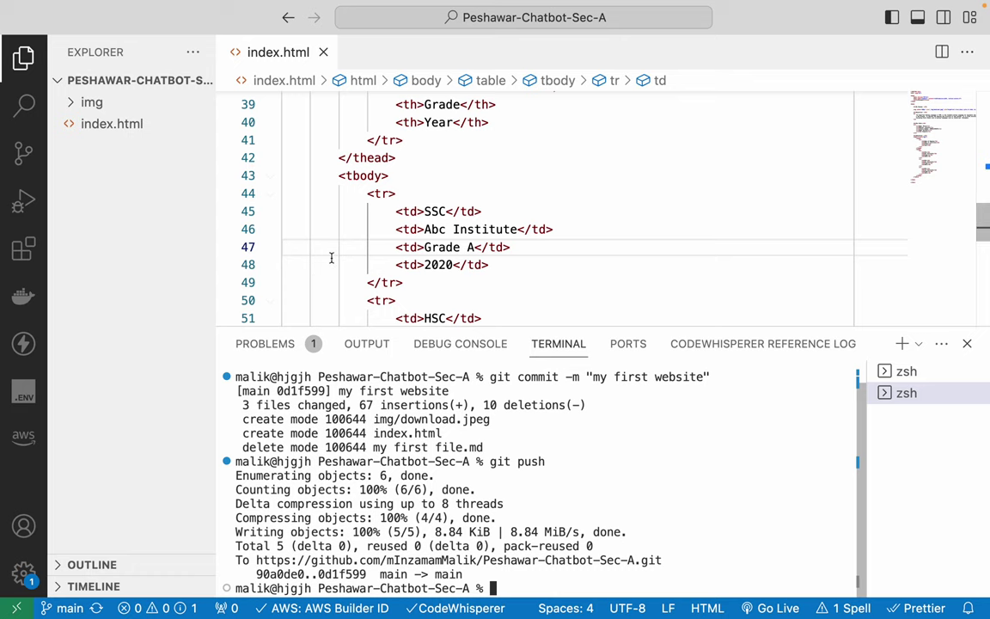
key(ctrl+grave)
key(ctrl+grave)
key(ctrl+grave)
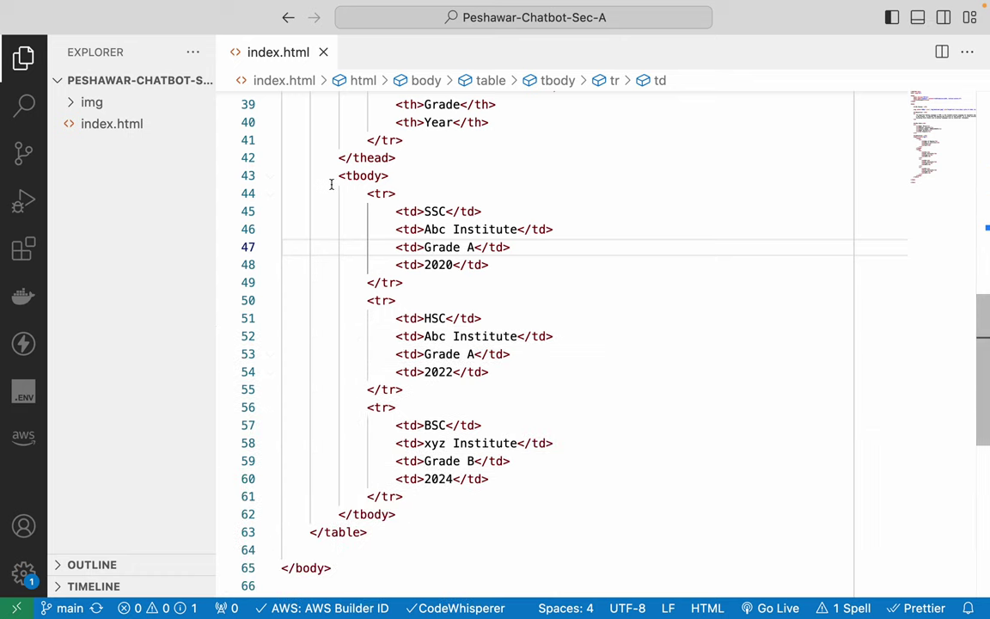
Step: Examine the Education table's markup in index.html: its opening and closing table tags and its thead and tbody sections
scroll(297, 168, up, 4)
drag(310, 197, 647, 495)
click(648, 496)
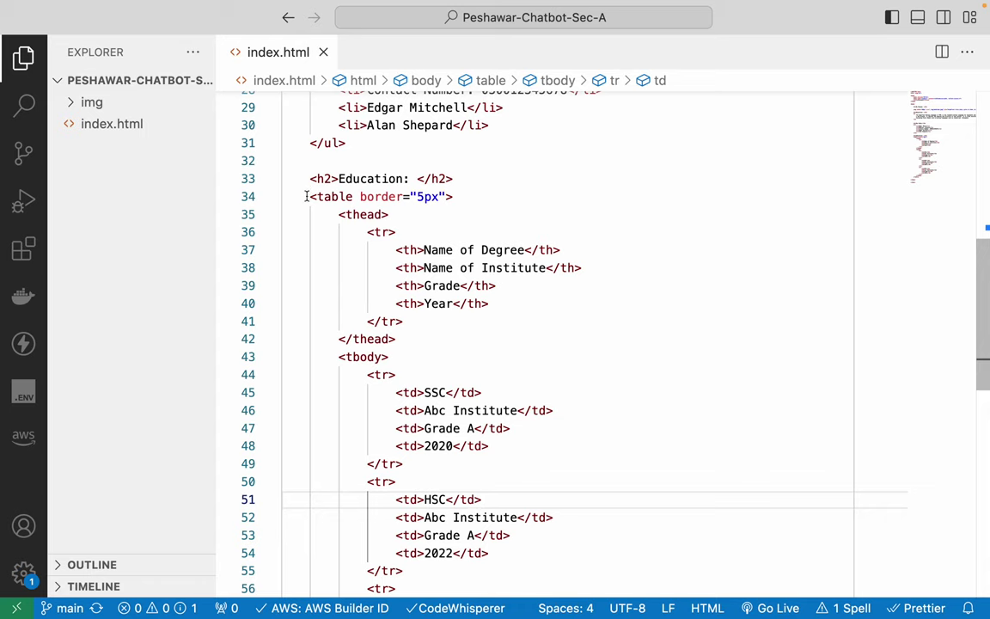
drag(310, 197, 470, 189)
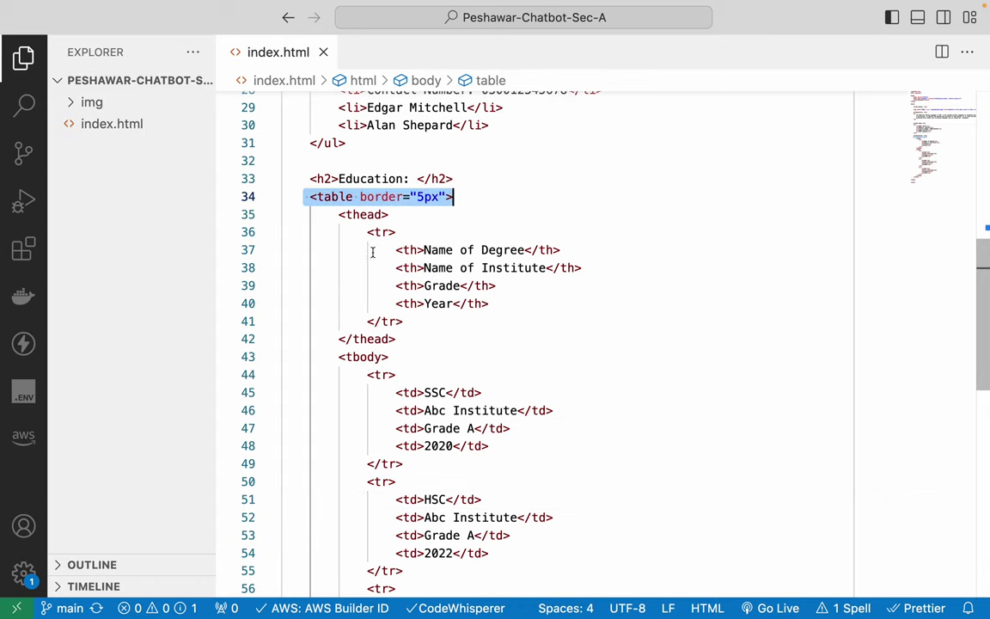
scroll(359, 301, down, 5)
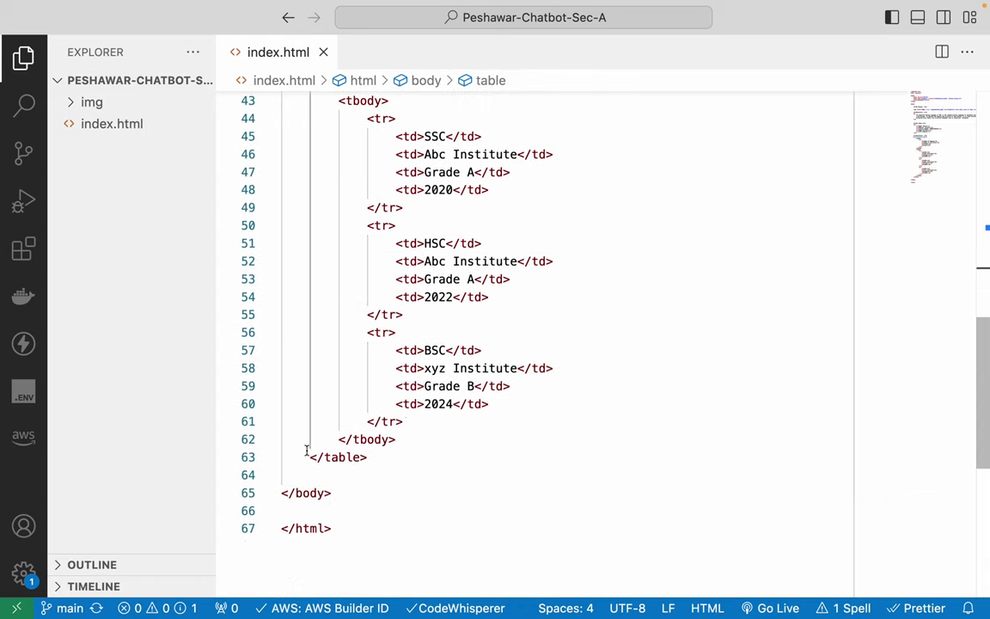
drag(310, 457, 391, 460)
click(390, 460)
scroll(376, 330, up, 5)
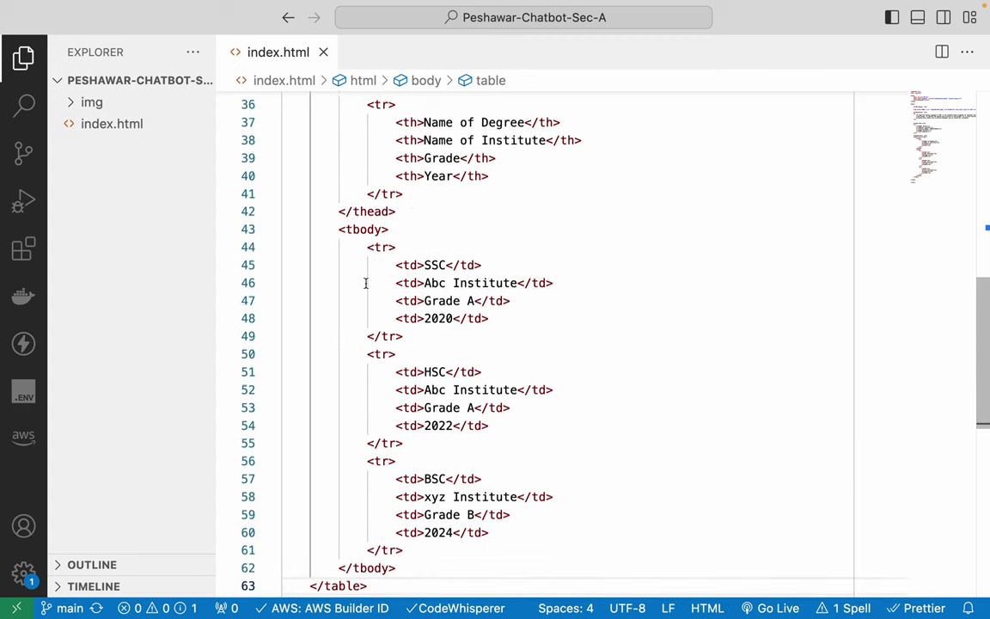
drag(339, 222, 403, 344)
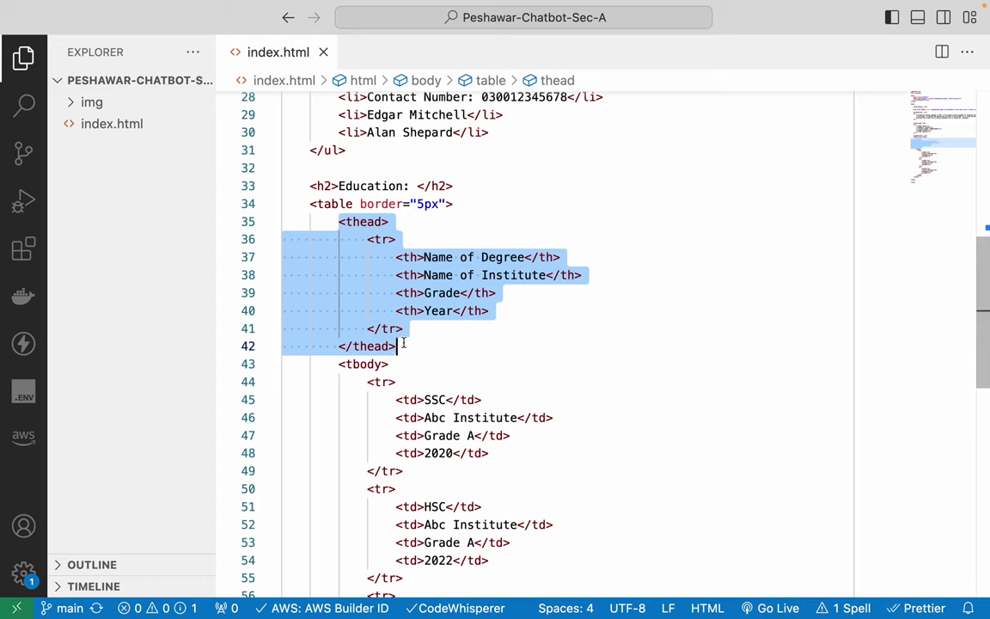
click(403, 344)
drag(339, 364, 511, 542)
click(455, 384)
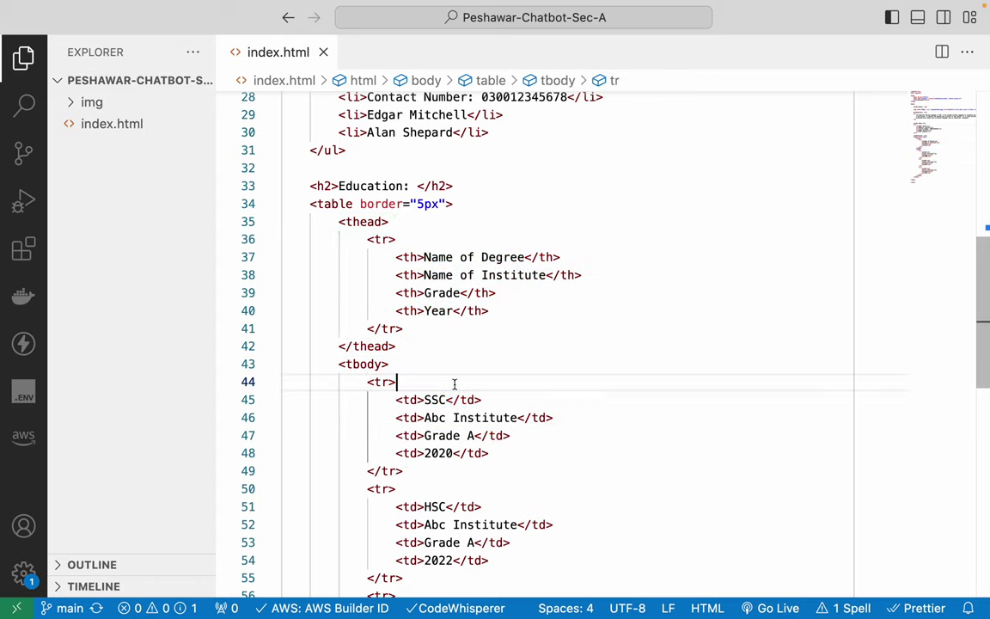
Step: Examine the header row and the SSC, HSC and BSC rows inside the Education table's markup
click(368, 238)
drag(377, 247, 406, 330)
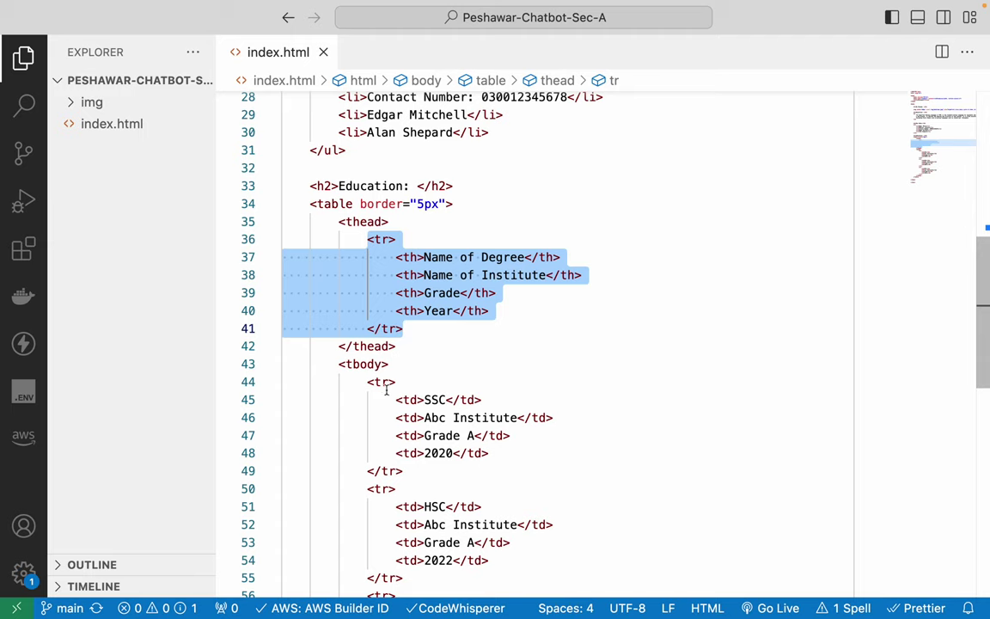
drag(366, 381, 424, 467)
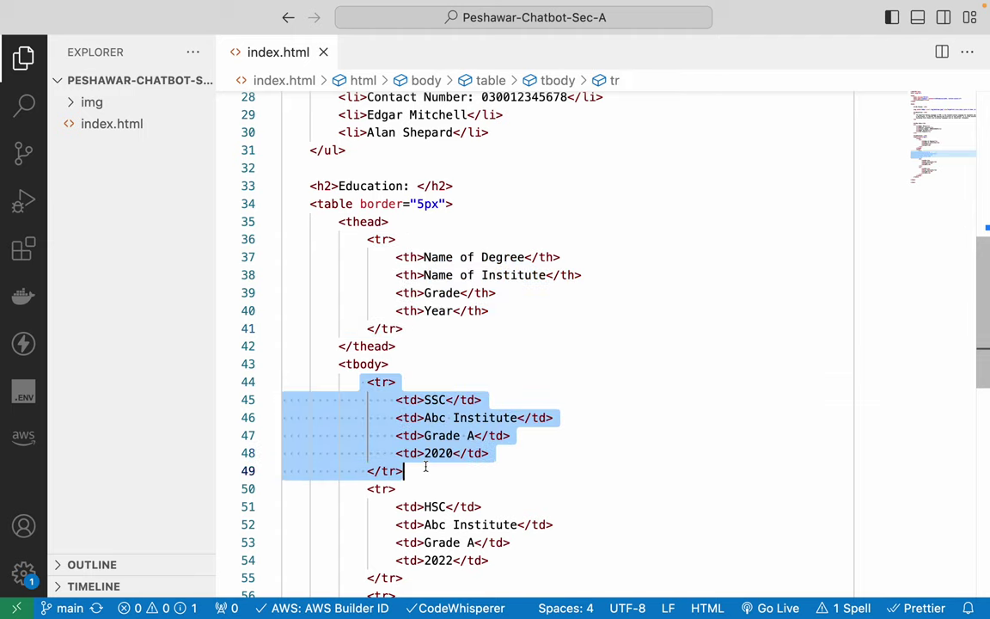
click(368, 488)
drag(368, 488, 402, 558)
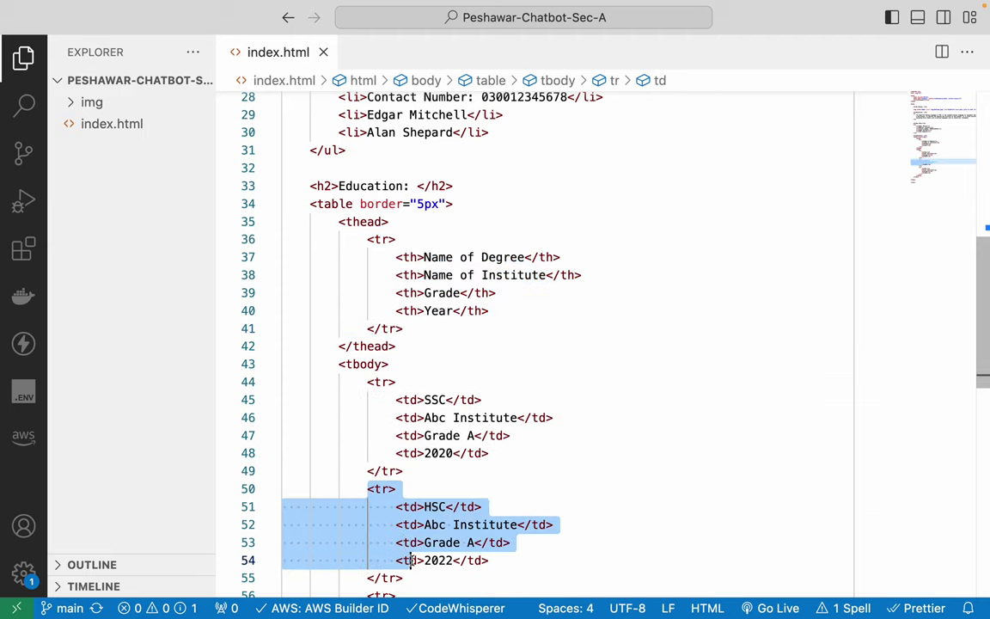
scroll(402, 558, down, 2)
drag(368, 528, 453, 564)
click(453, 564)
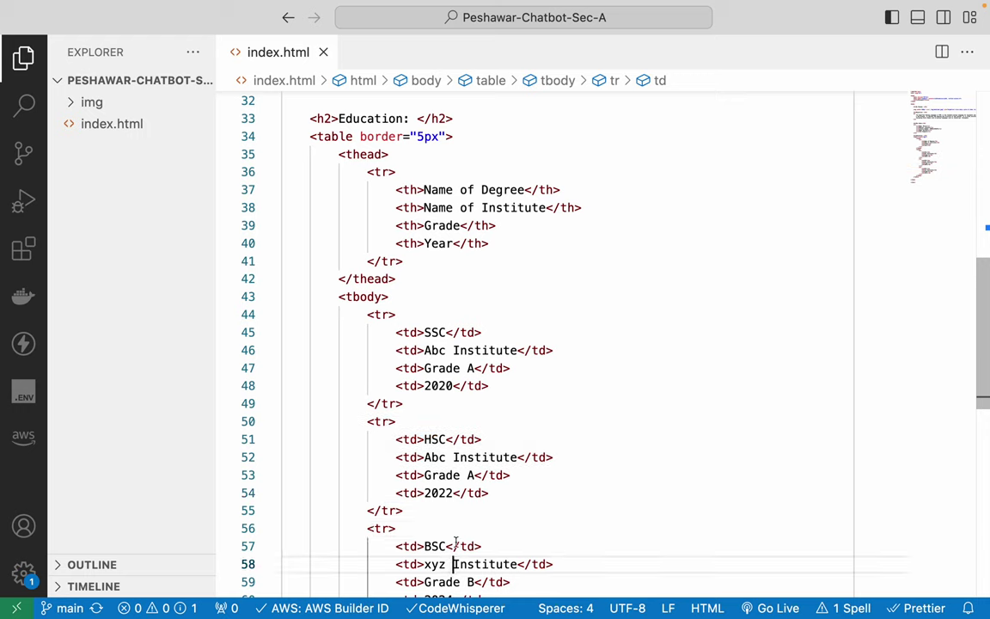
click(468, 475)
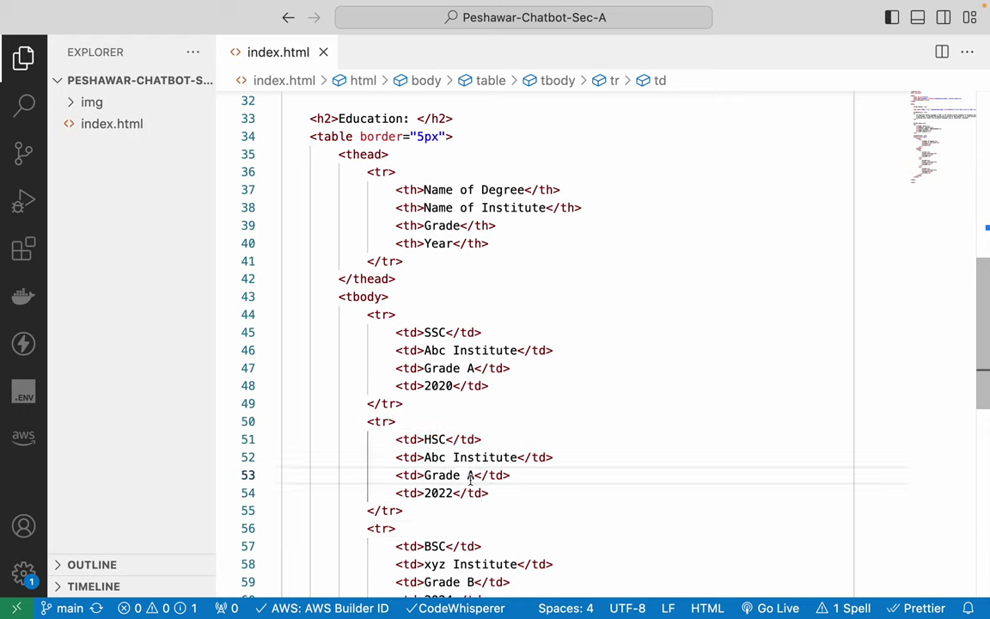
click(494, 332)
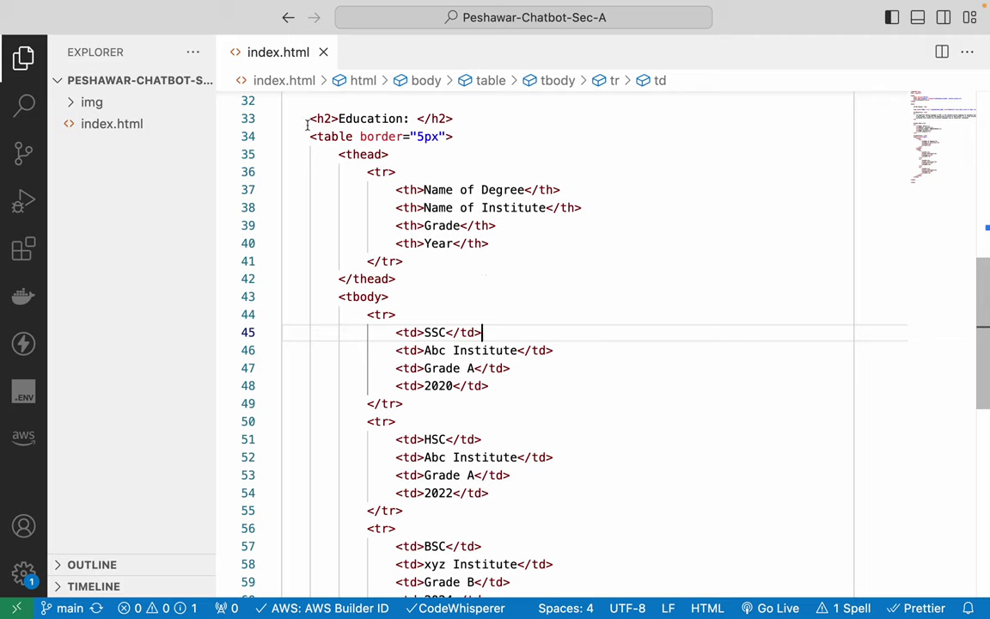
drag(308, 136, 694, 425)
click(694, 425)
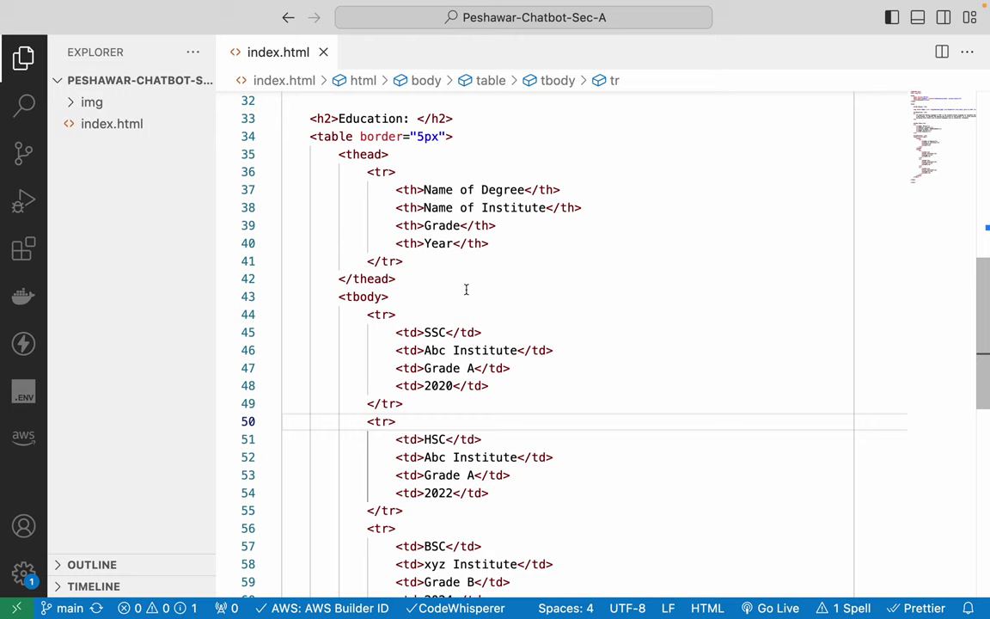
Step: Switch to the browser, show the rendered resume page and examine the SSC row's cells in the Education table
key(super+Tab)
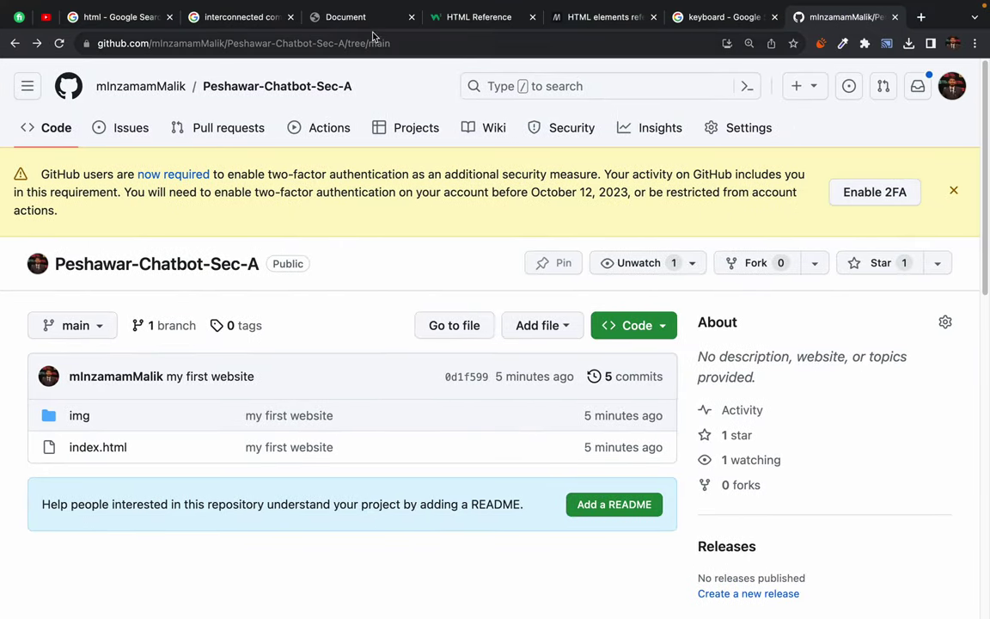
click(339, 19)
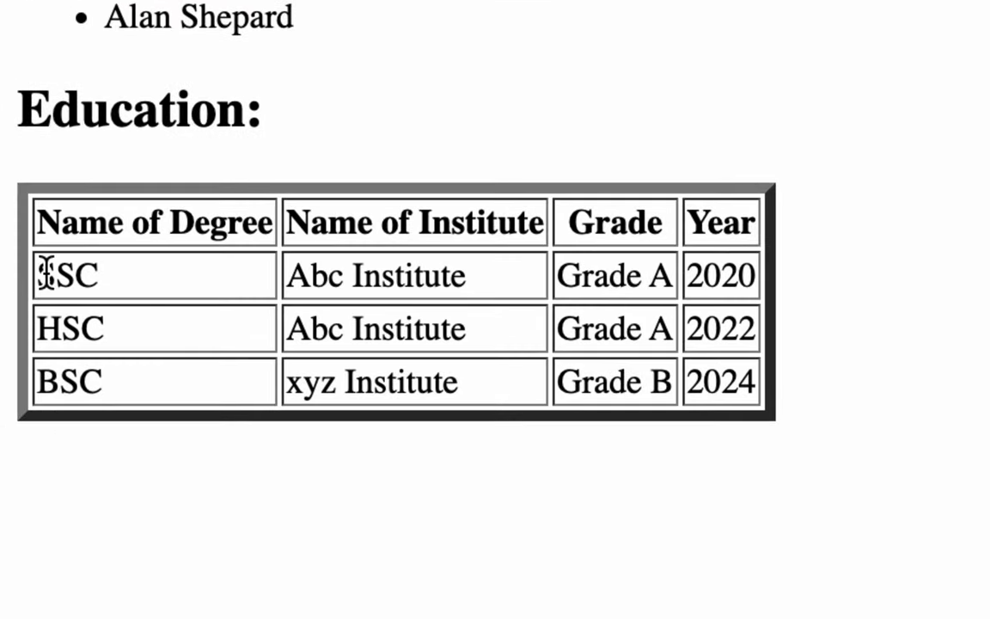
drag(56, 275, 102, 280)
drag(297, 277, 417, 275)
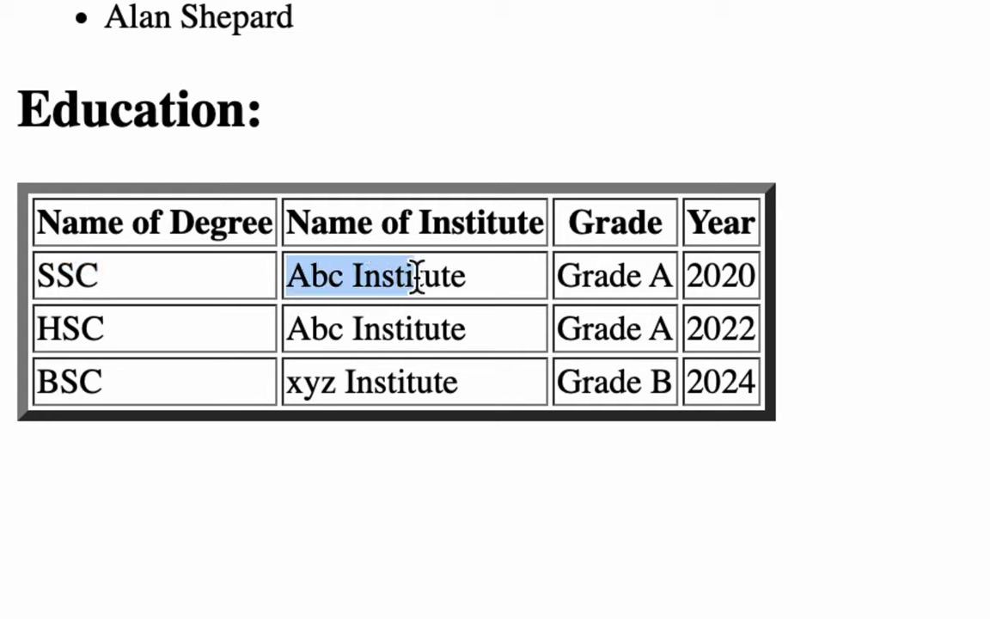
drag(581, 273, 623, 267)
click(698, 271)
drag(698, 273, 713, 273)
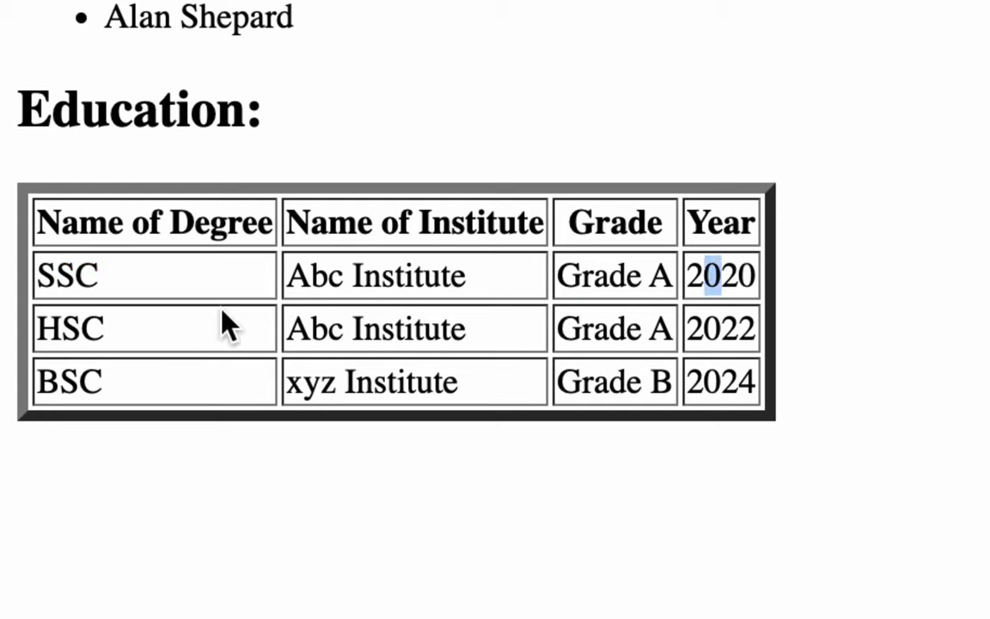
Step: Examine the degree names SSC, HSC and BSC in the first column of the rendered Education table
drag(54, 275, 98, 277)
drag(62, 329, 142, 331)
drag(60, 381, 145, 382)
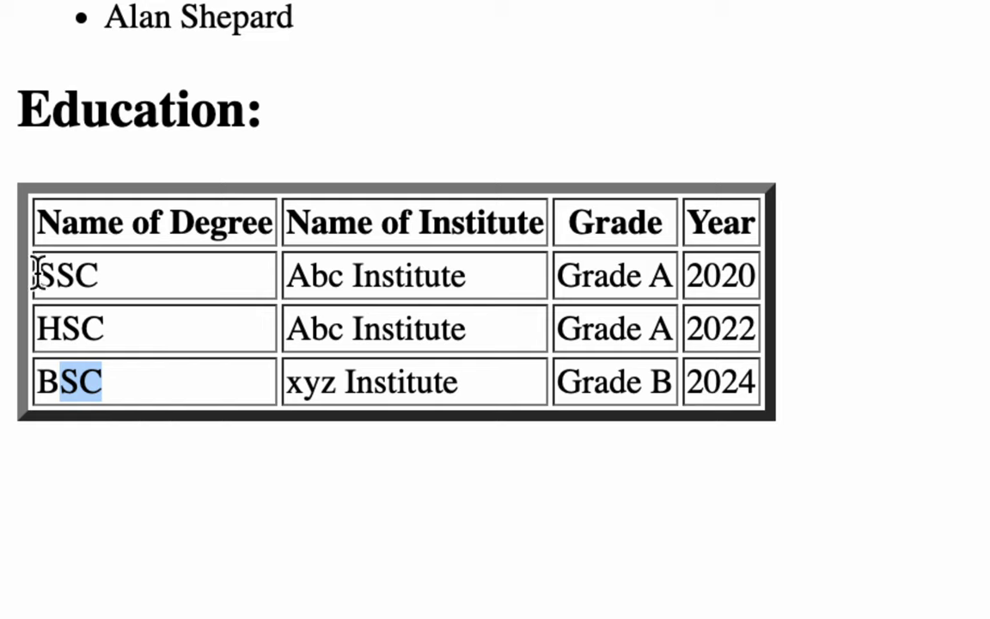
drag(38, 275, 137, 287)
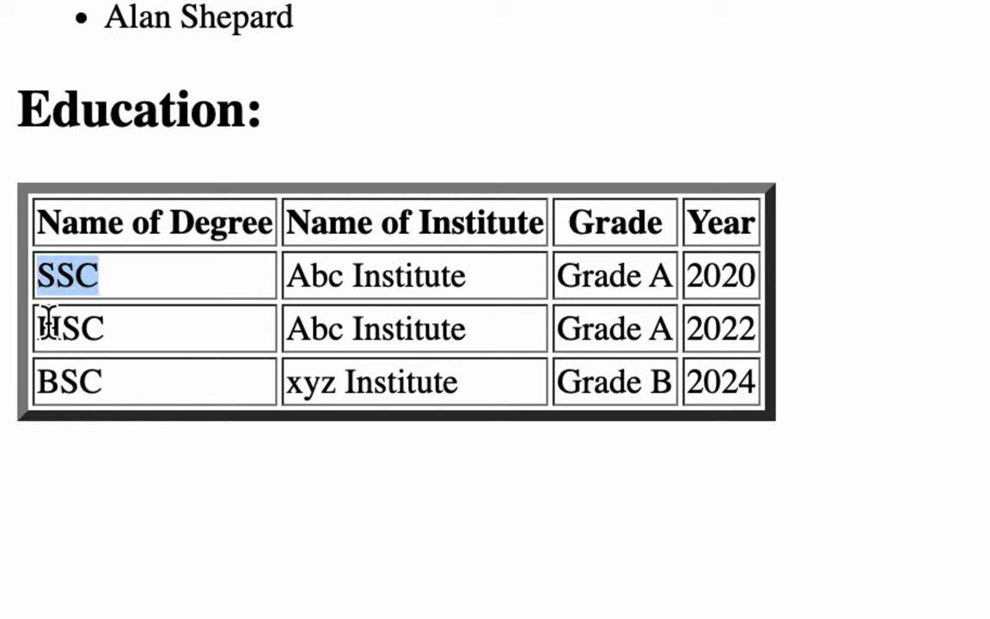
drag(55, 275, 118, 300)
drag(40, 327, 139, 340)
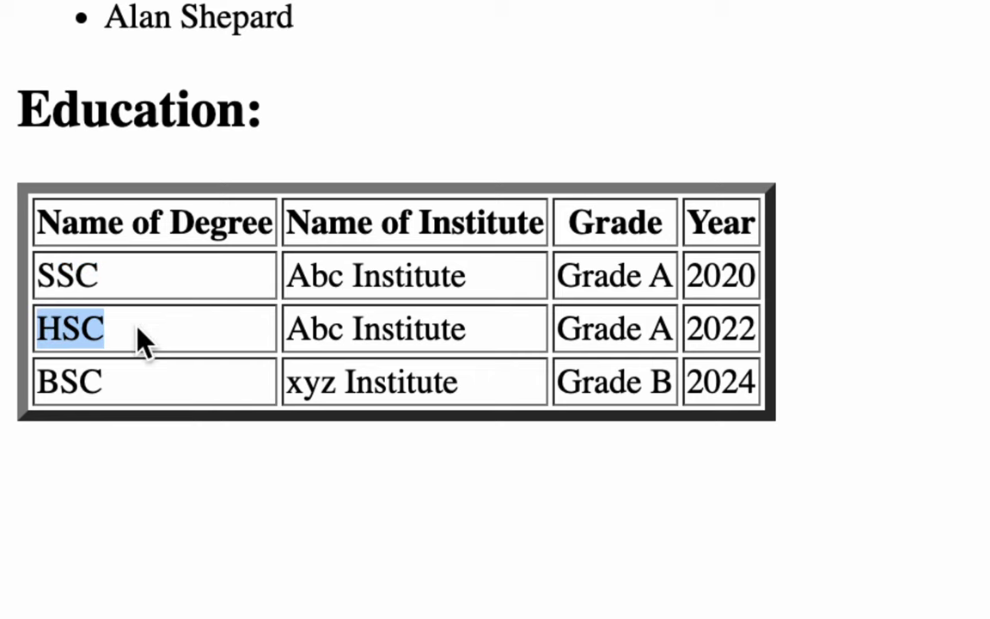
click(52, 379)
drag(52, 379, 111, 394)
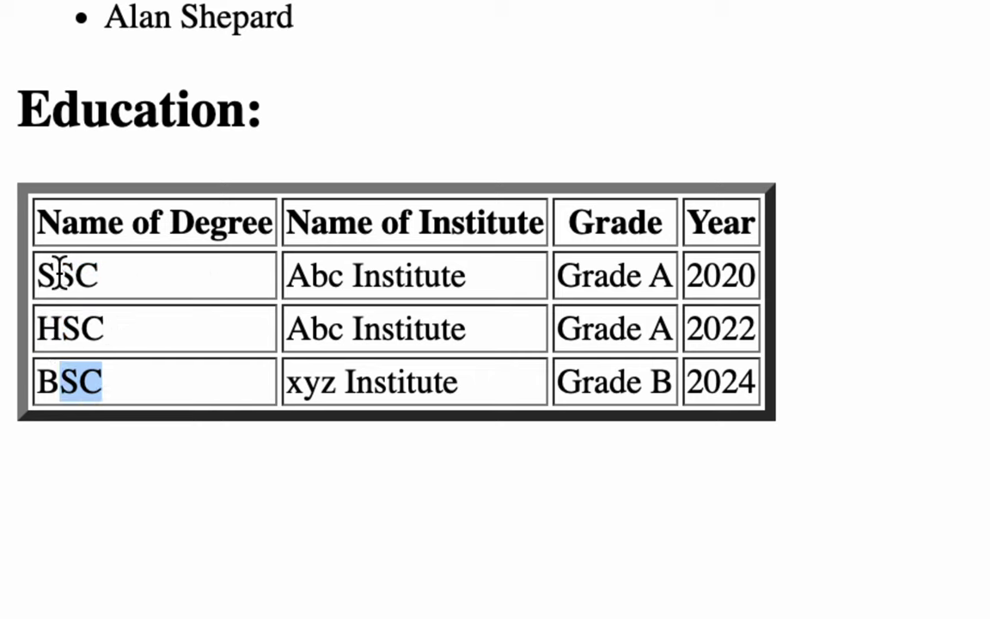
drag(60, 275, 560, 258)
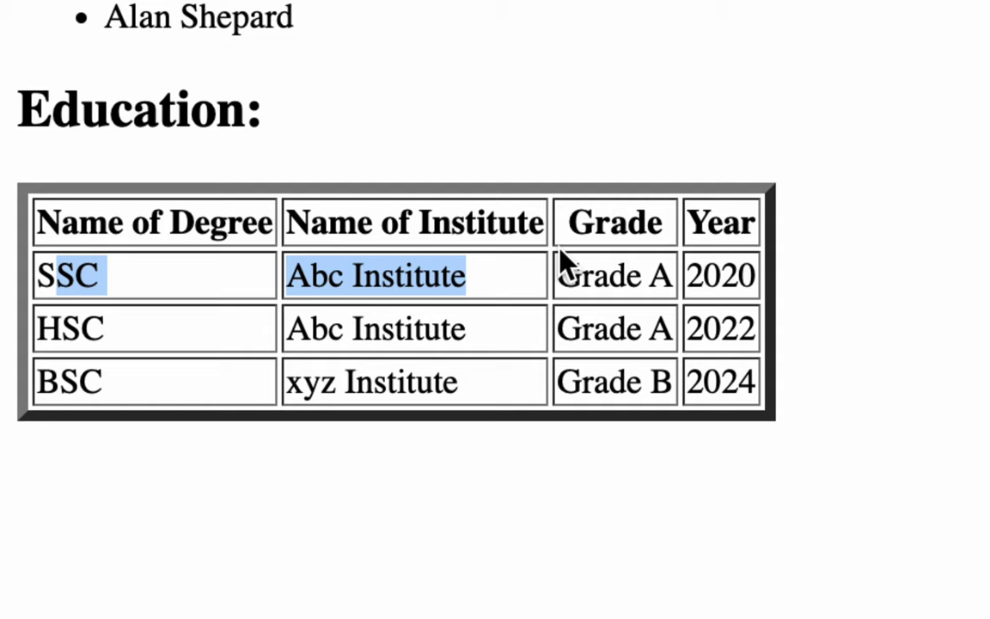
click(455, 219)
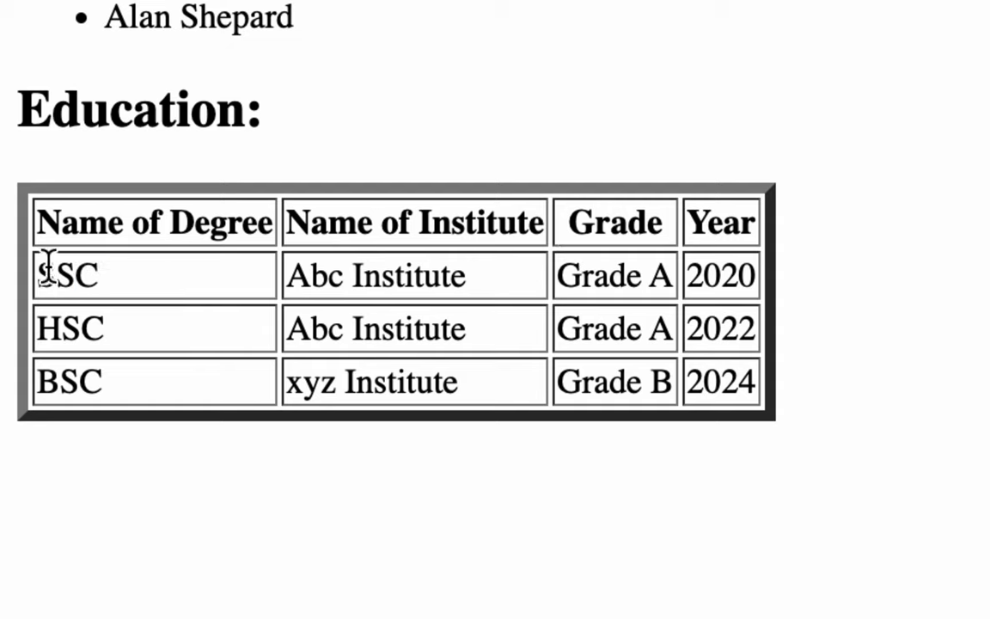
drag(41, 272, 140, 283)
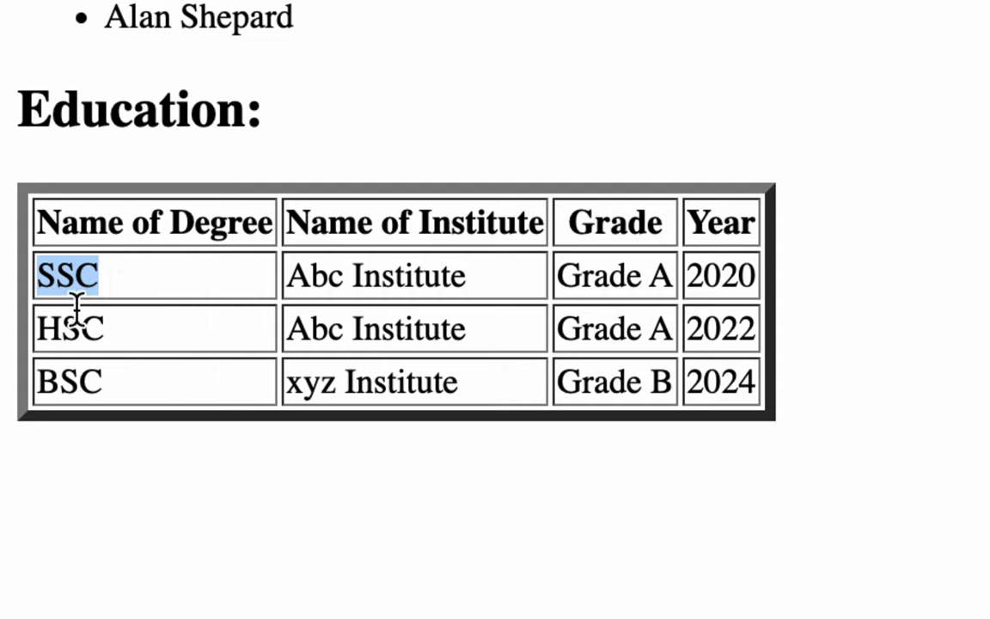
drag(40, 326, 123, 320)
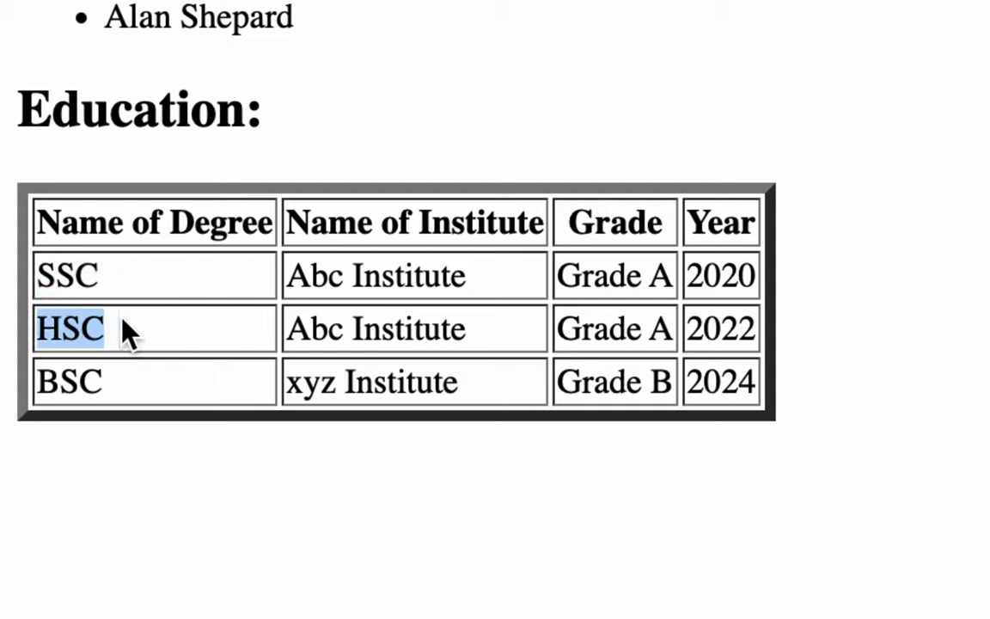
drag(39, 378, 139, 379)
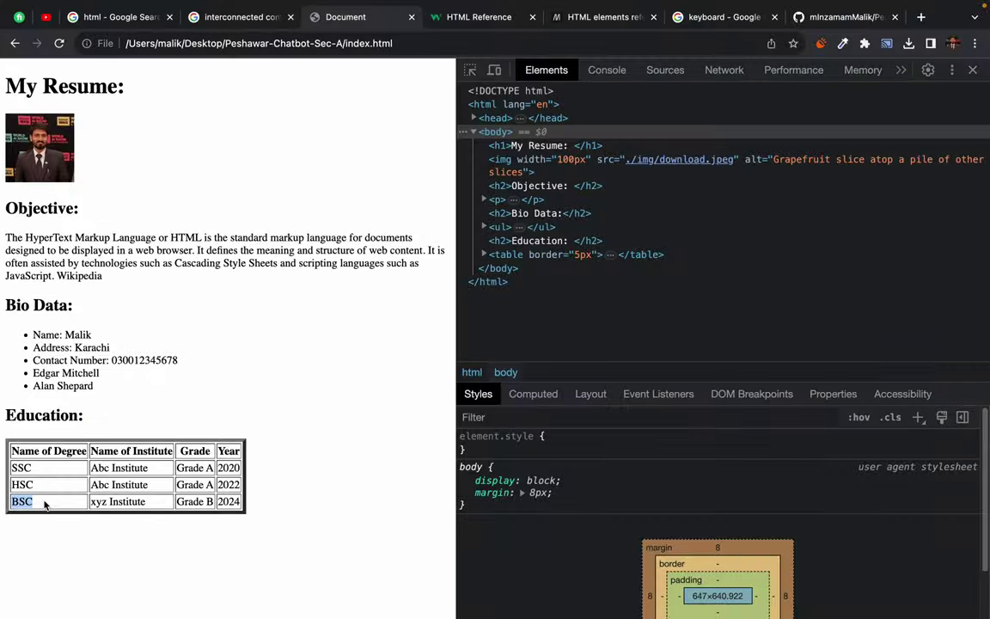
click(167, 315)
triple_click(147, 248)
click(204, 231)
Step: Return to the Peshawar-Chatbot-Sec-A repository on GitHub and examine its name and the index.html entry
mouse_move(434, 6)
click(816, 18)
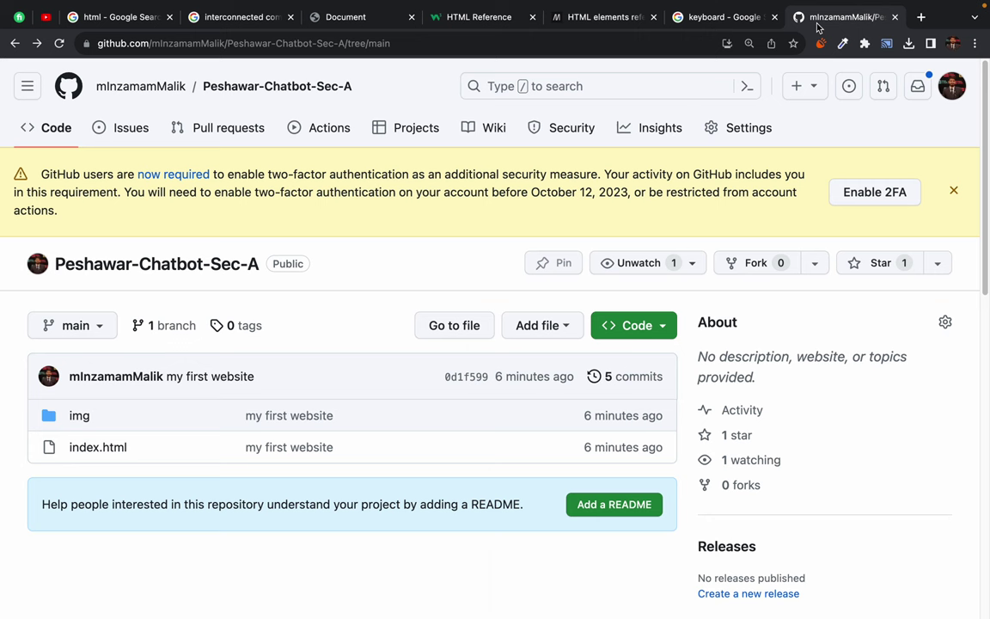
triple_click(387, 84)
triple_click(387, 91)
triple_click(406, 87)
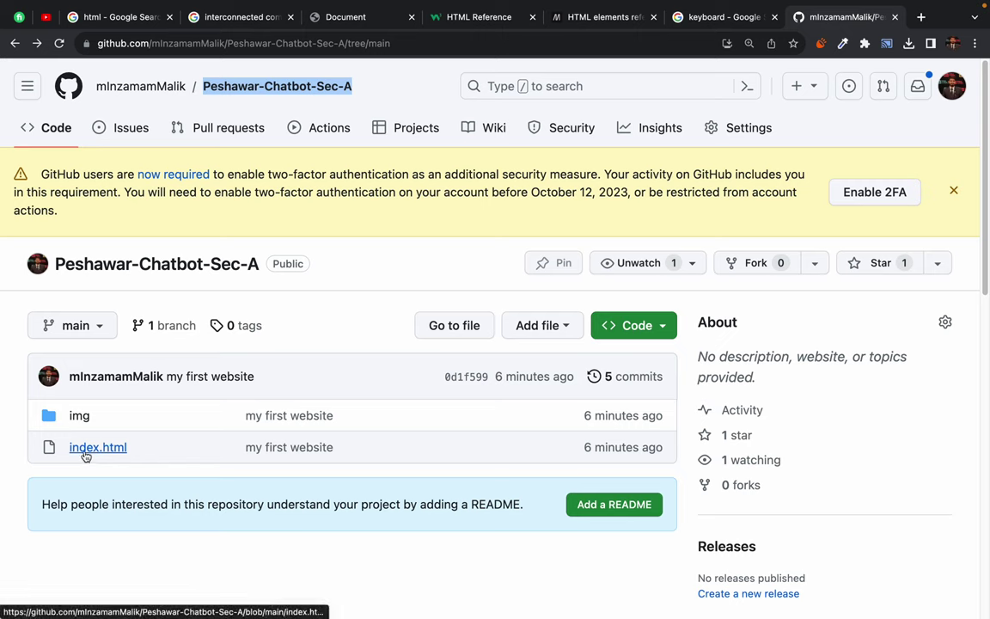
triple_click(146, 452)
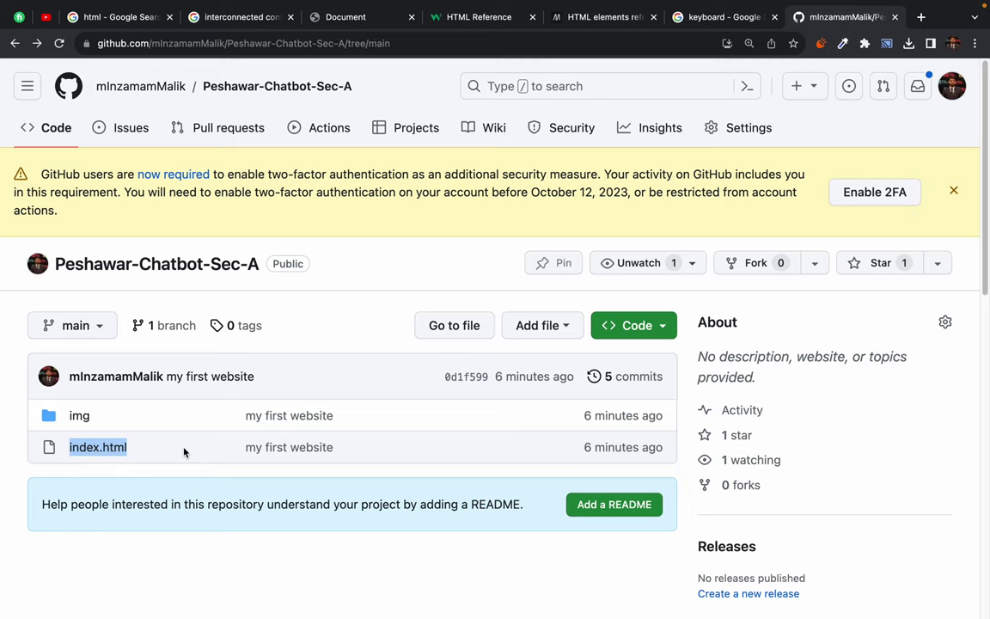
click(184, 451)
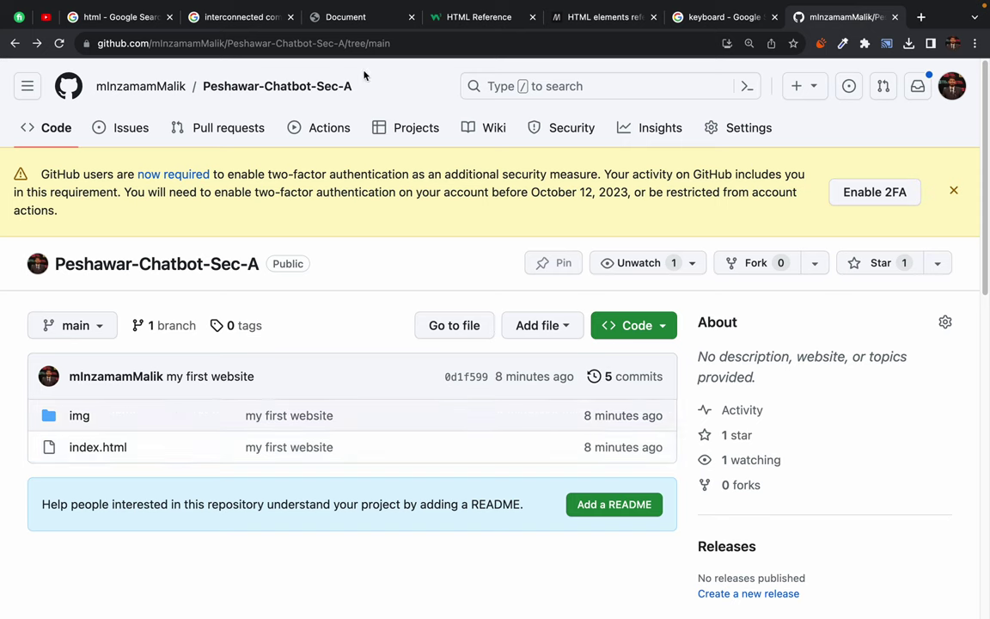
Step: Review the rendered resume from its heading to the Bio Data list and return to the GitHub repository page
click(326, 18)
drag(254, 62, 283, 389)
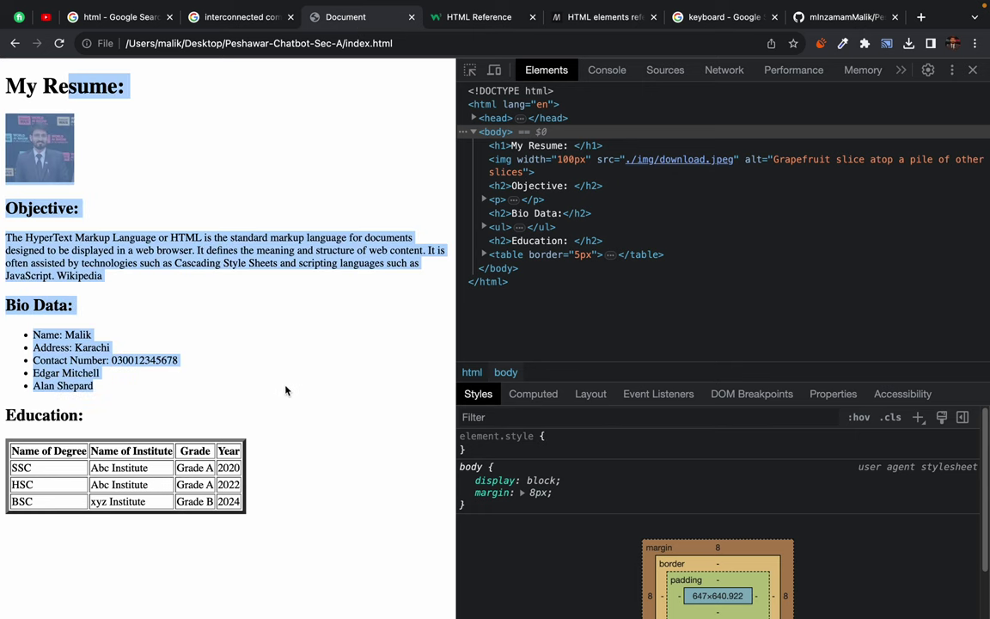
click(287, 394)
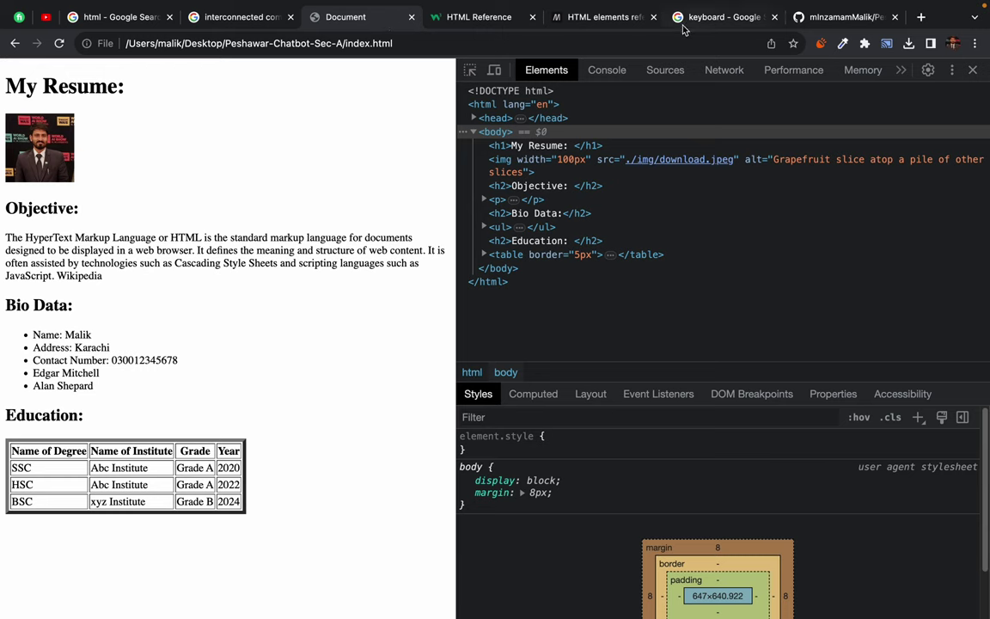
click(810, 15)
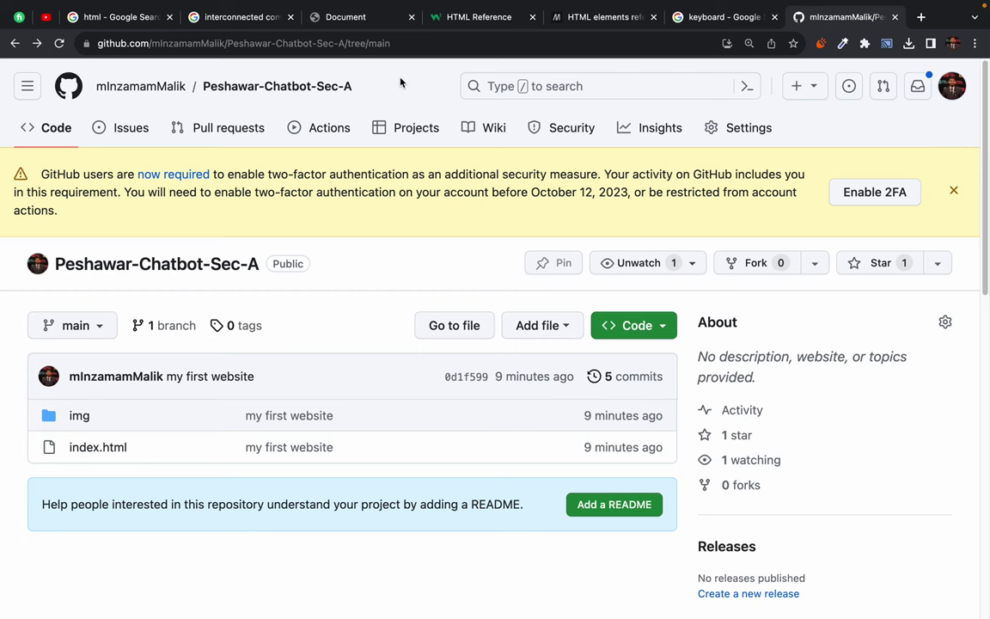
Step: Dismiss the two-factor authentication notice on the Peshawar-Chatbot-Sec-A repository page
triple_click(359, 81)
click(953, 191)
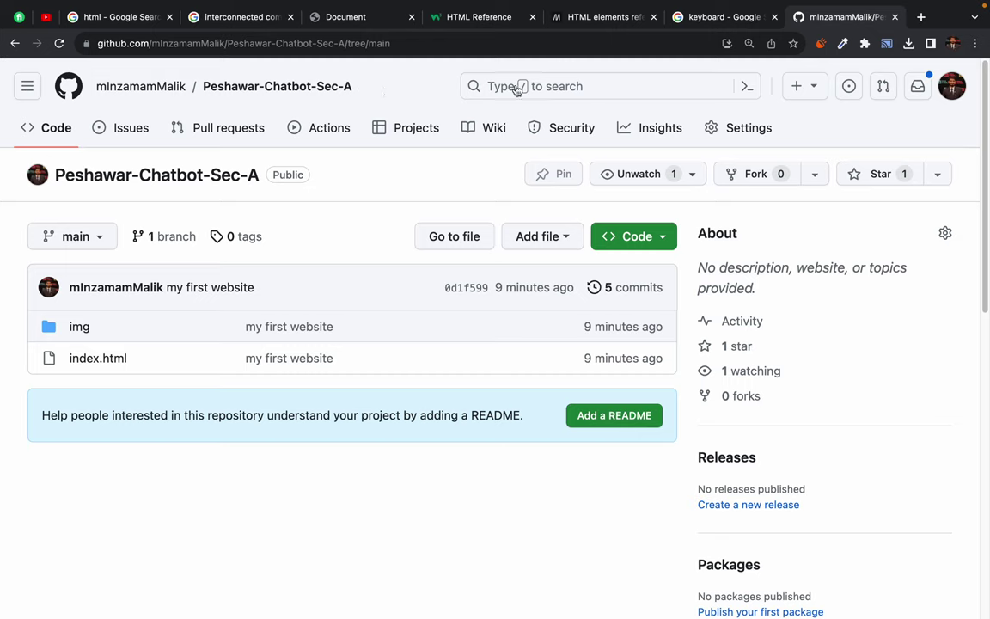
drag(355, 86, 404, 81)
click(368, 69)
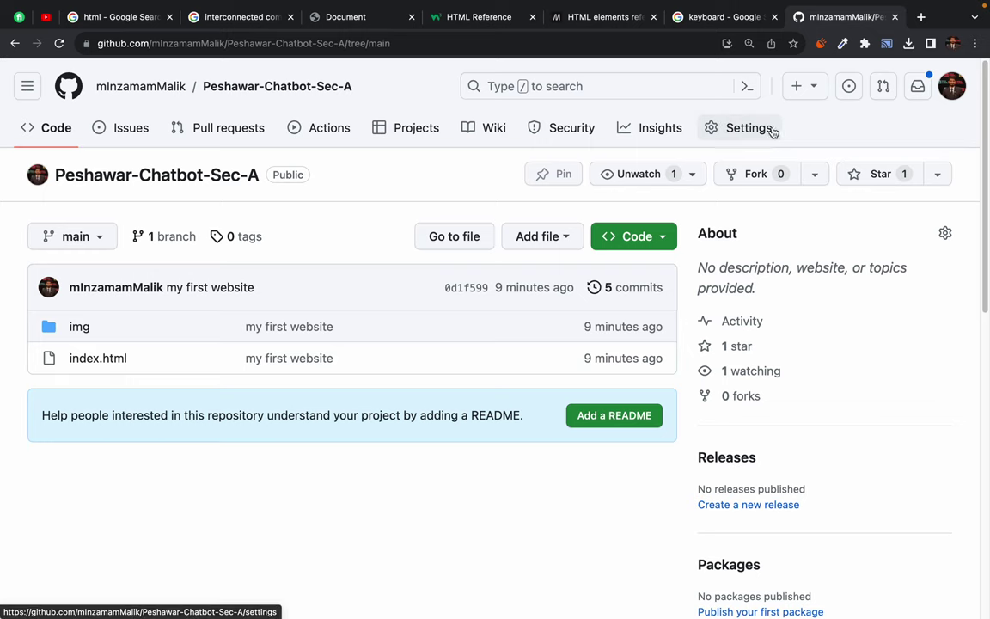
Step: Open the repository's settings and go to its GitHub Pages section
drag(799, 127, 763, 133)
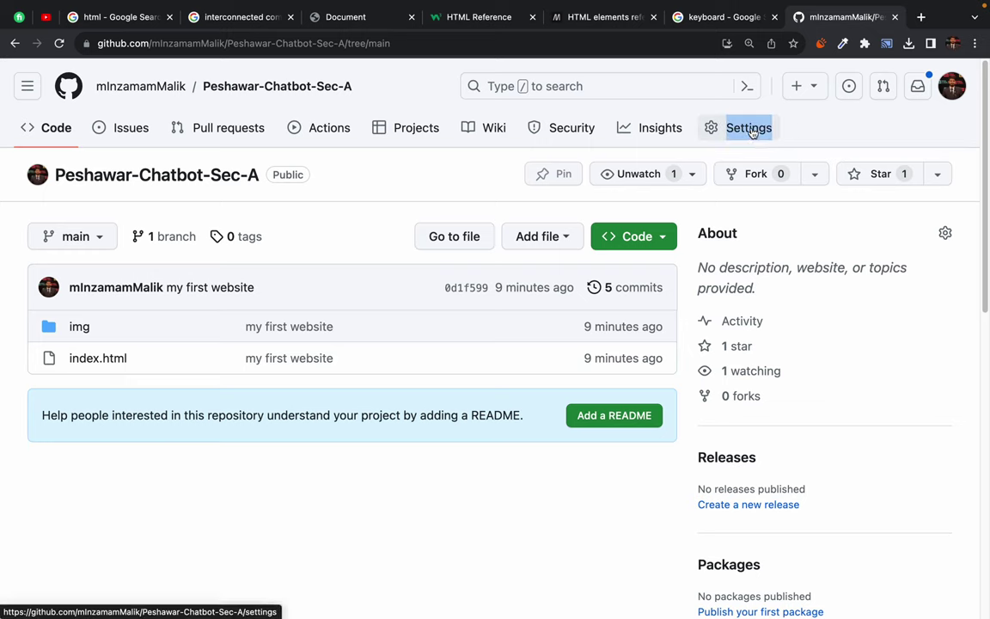
click(760, 131)
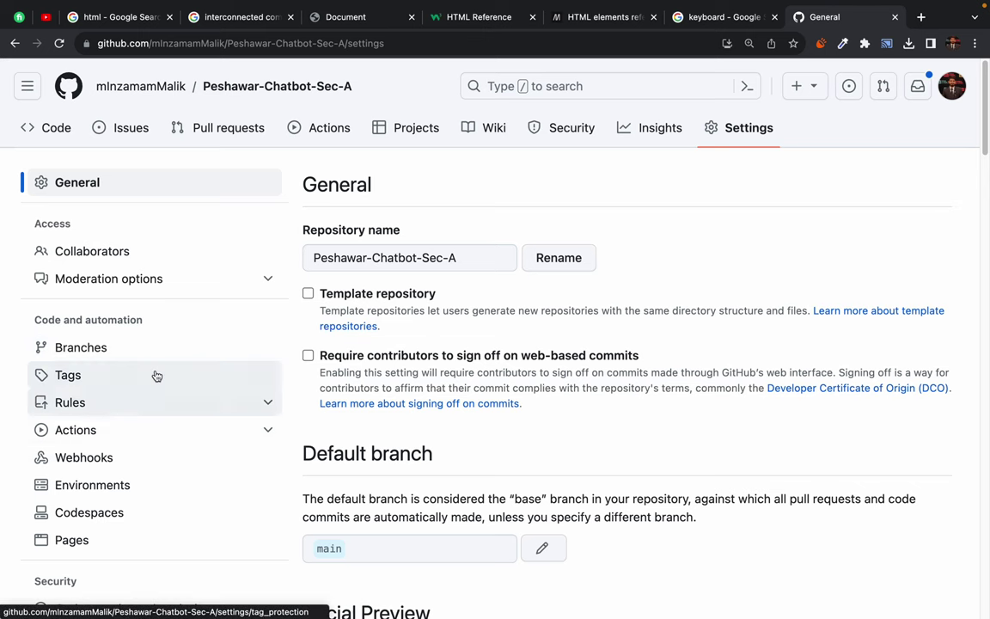
scroll(103, 481, down, 1)
scroll(103, 481, down, 1)
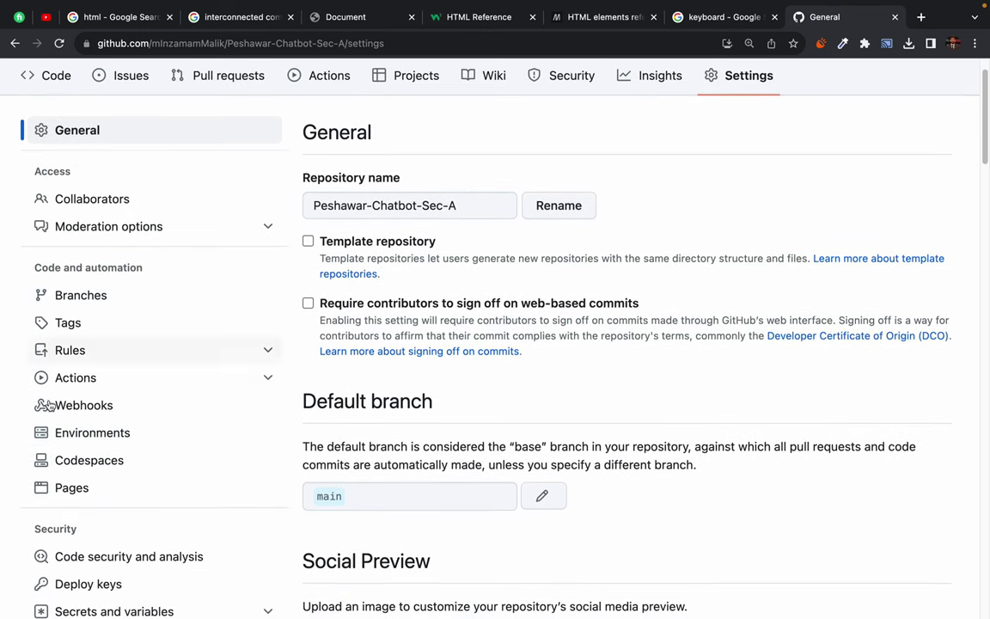
click(73, 495)
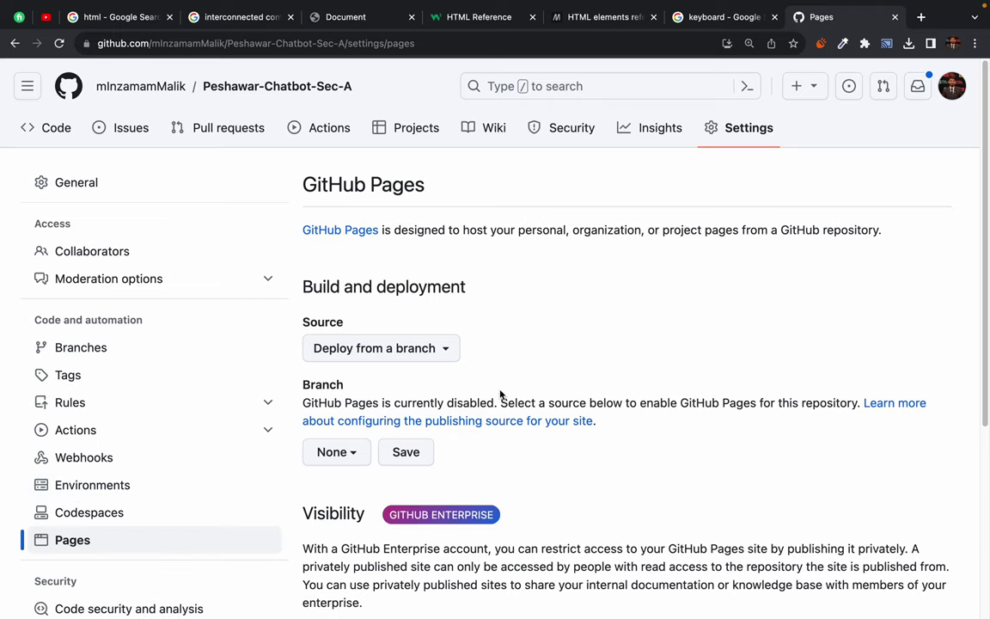
Step: Set the GitHub Pages publishing branch to main and save the source
scroll(499, 395, down, 2)
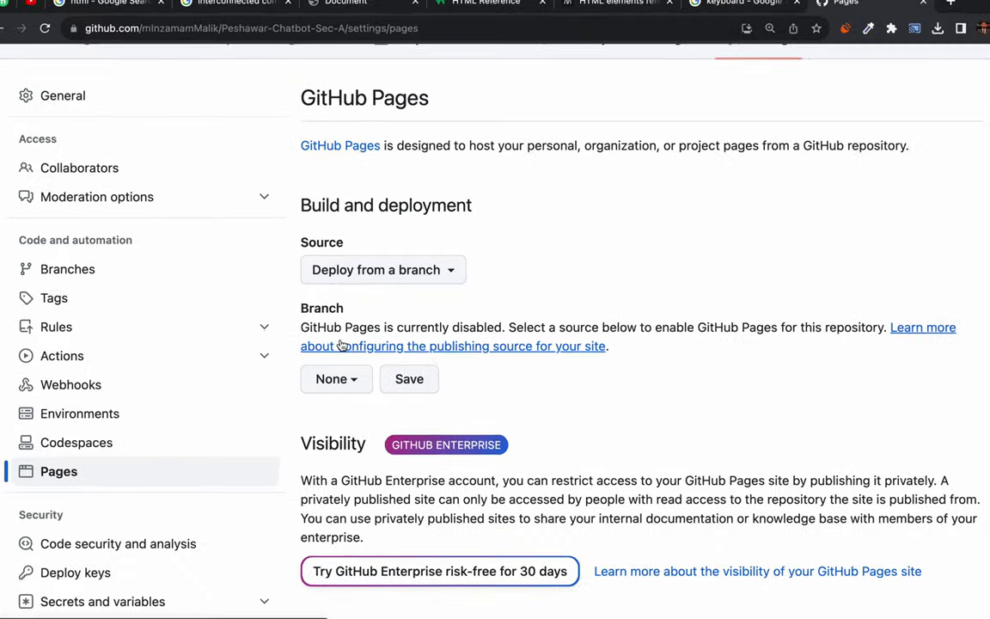
drag(298, 308, 355, 306)
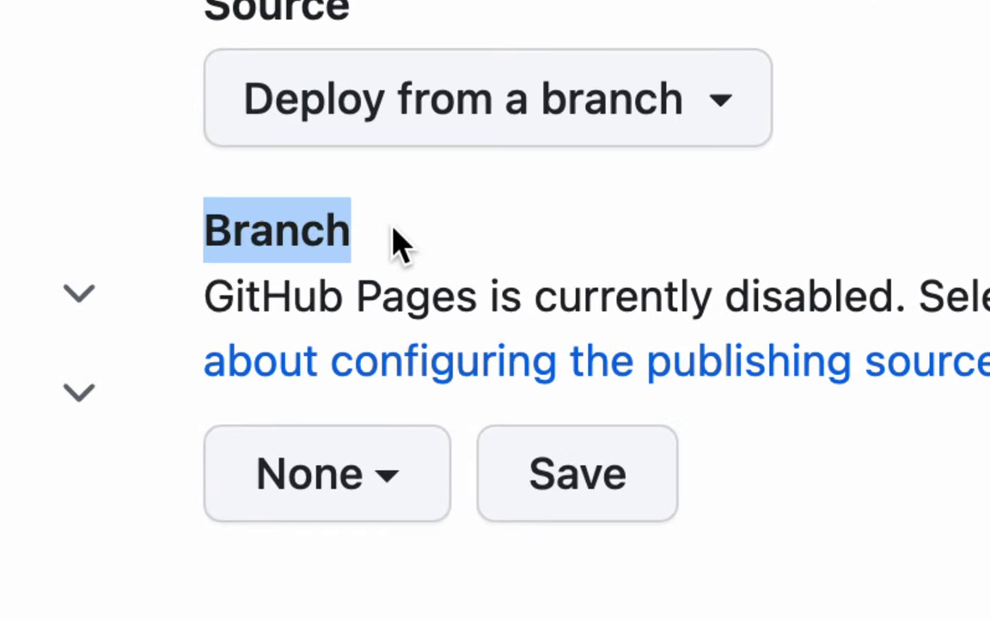
click(398, 245)
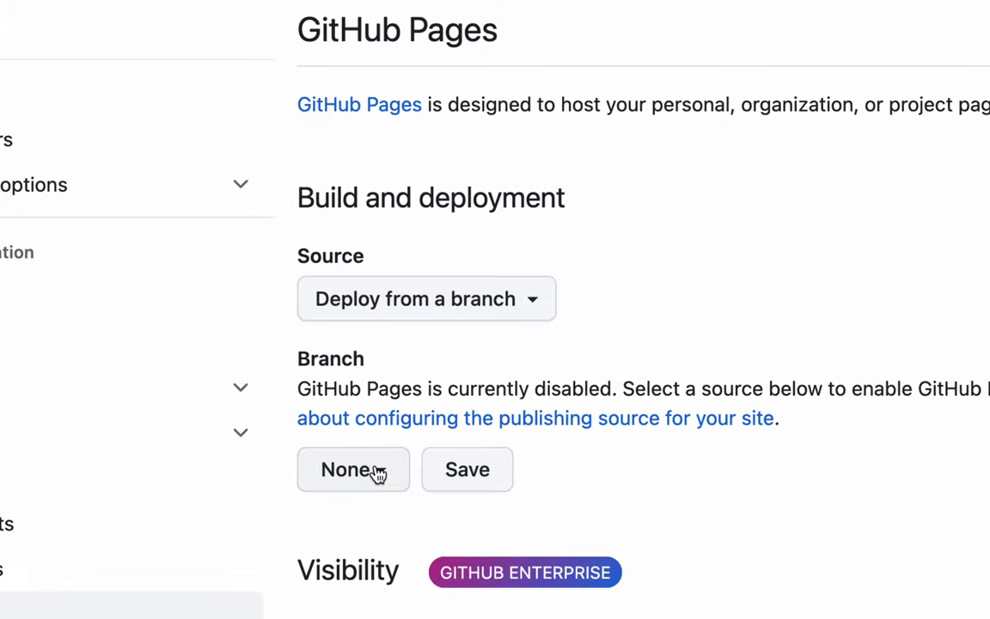
scroll(372, 473, down, 2)
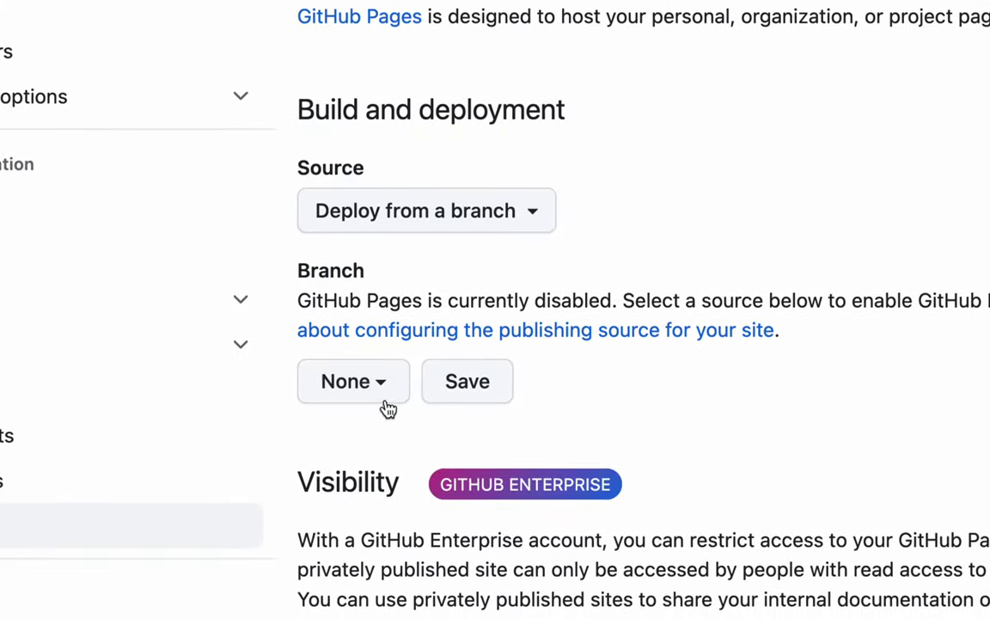
click(389, 388)
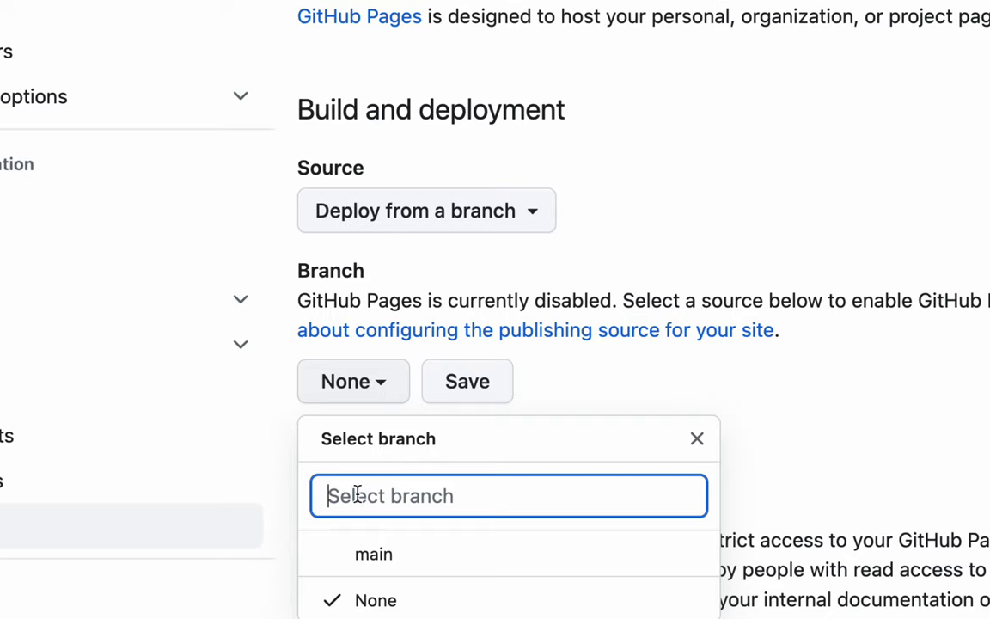
scroll(355, 494, down, 3)
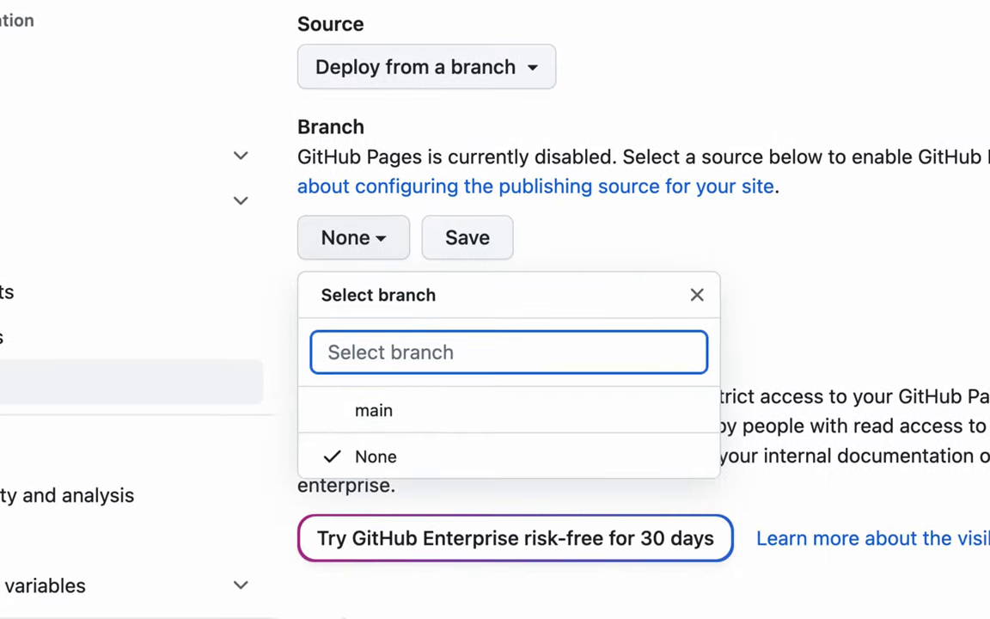
click(361, 411)
click(663, 238)
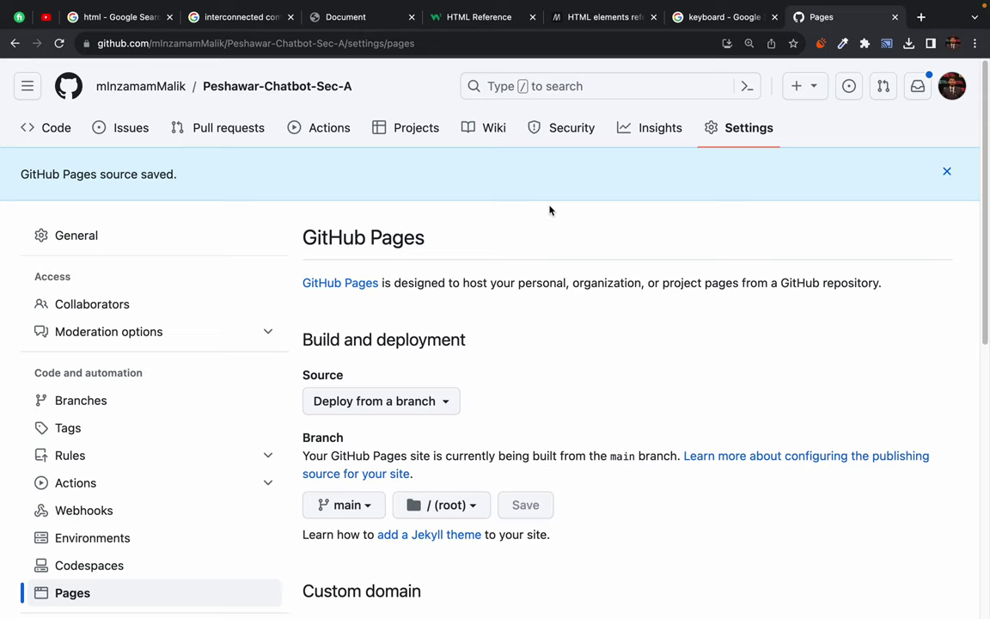
Step: Reload the GitHub Pages settings repeatedly to check whether the site's deployment has completed
drag(292, 225, 714, 367)
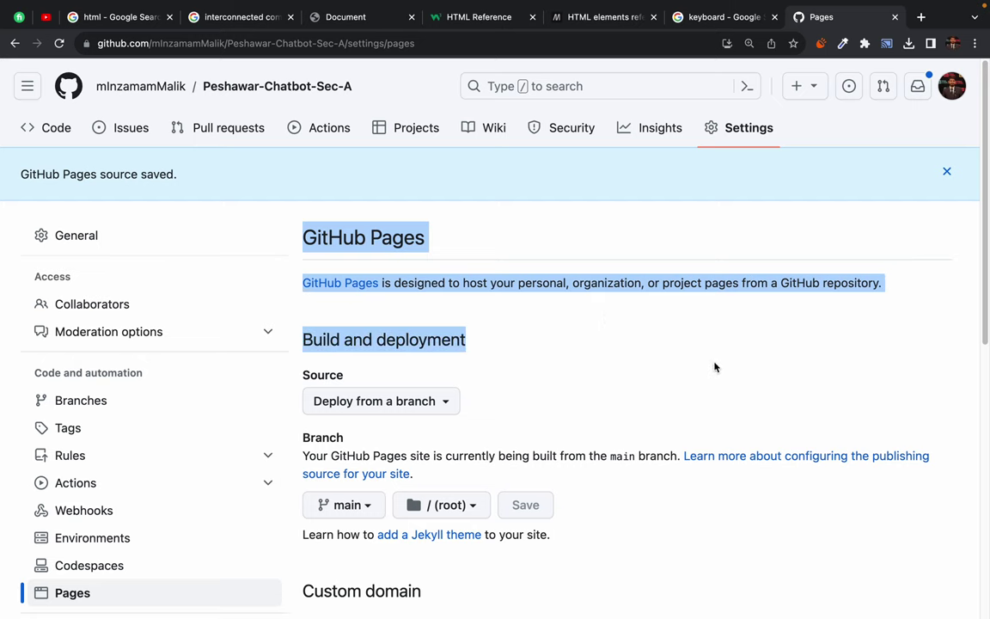
click(705, 359)
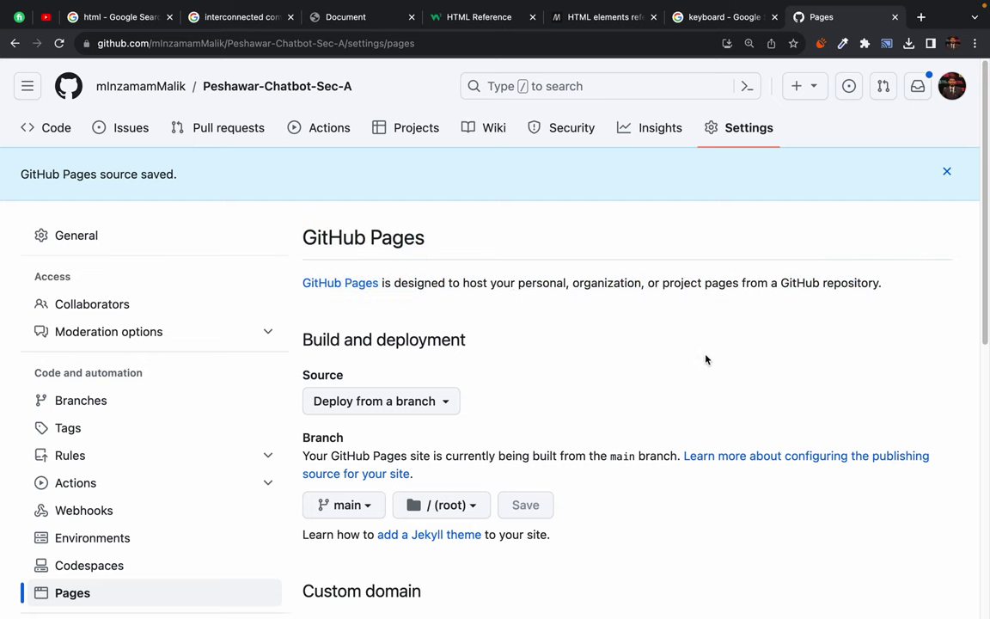
click(60, 43)
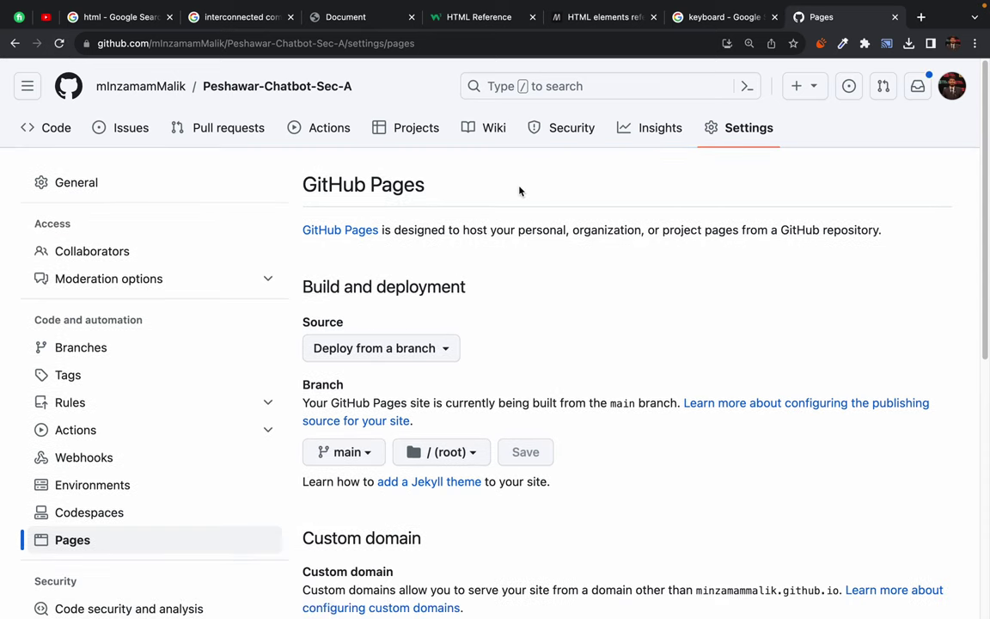
drag(329, 184, 603, 267)
click(603, 267)
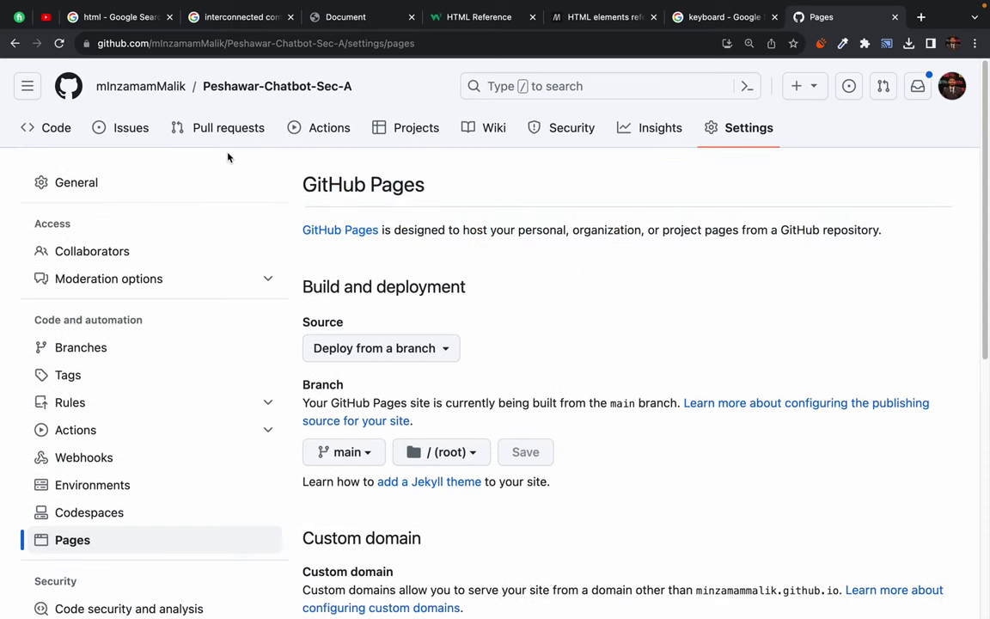
click(60, 44)
click(59, 44)
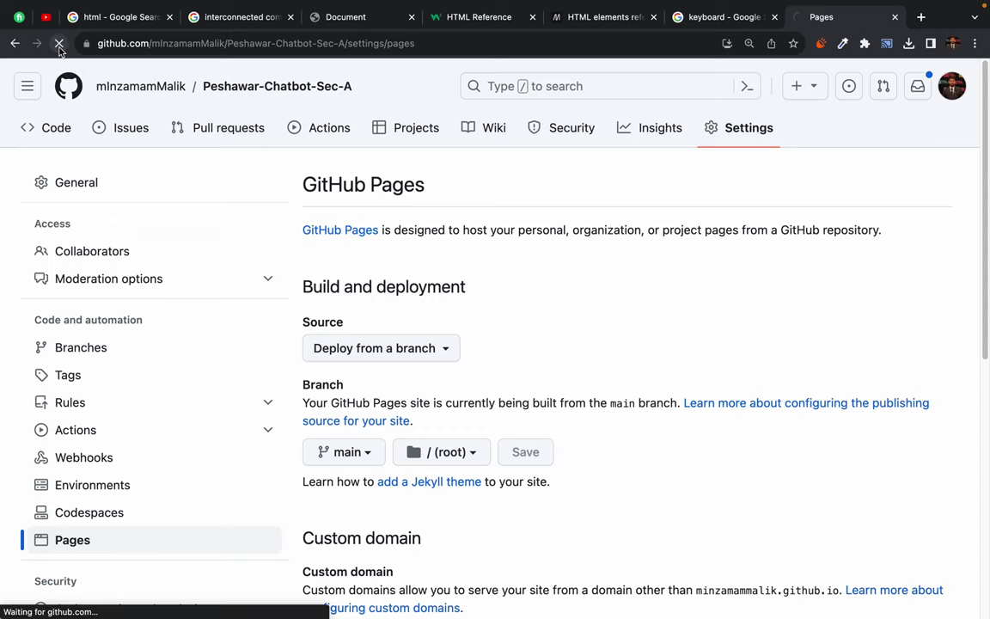
click(59, 45)
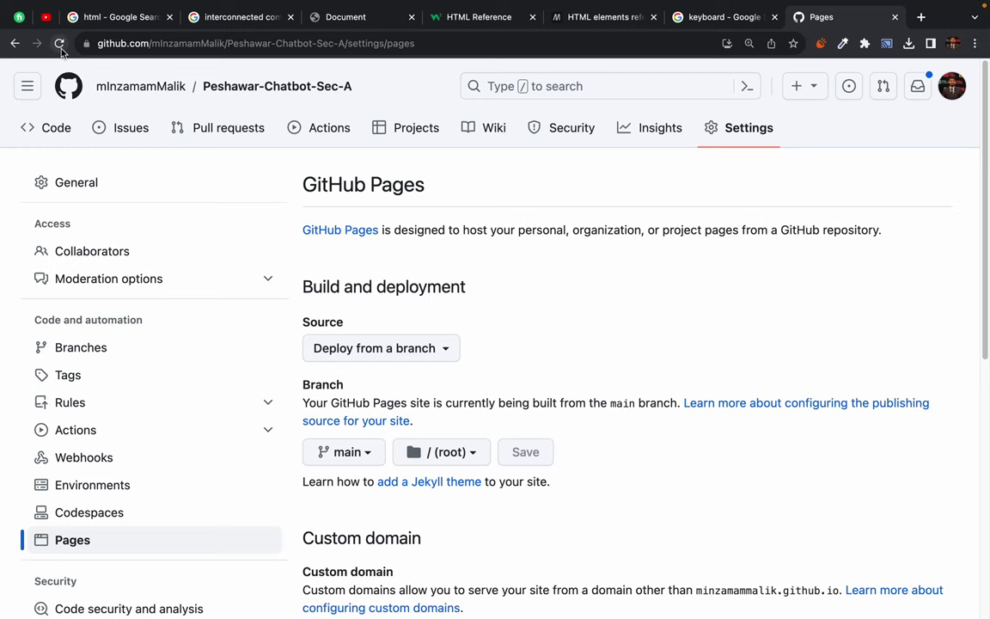
click(61, 50)
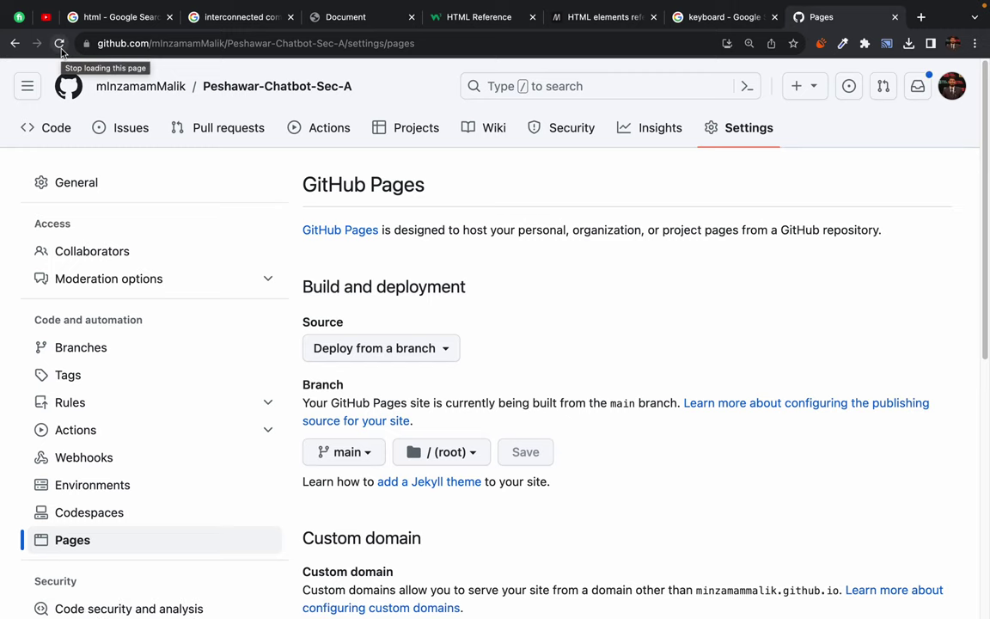
click(60, 43)
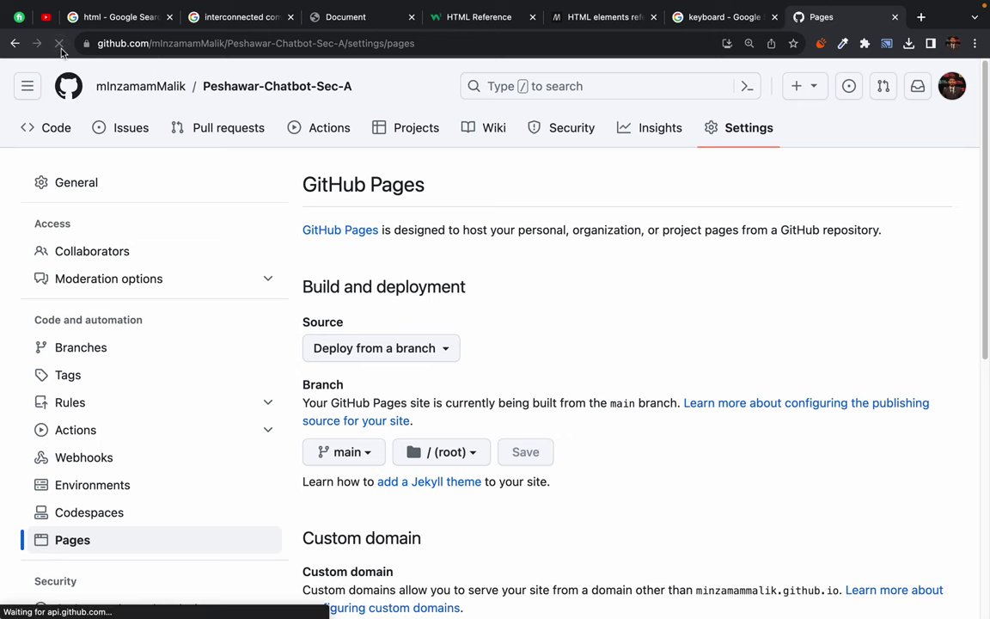
click(61, 50)
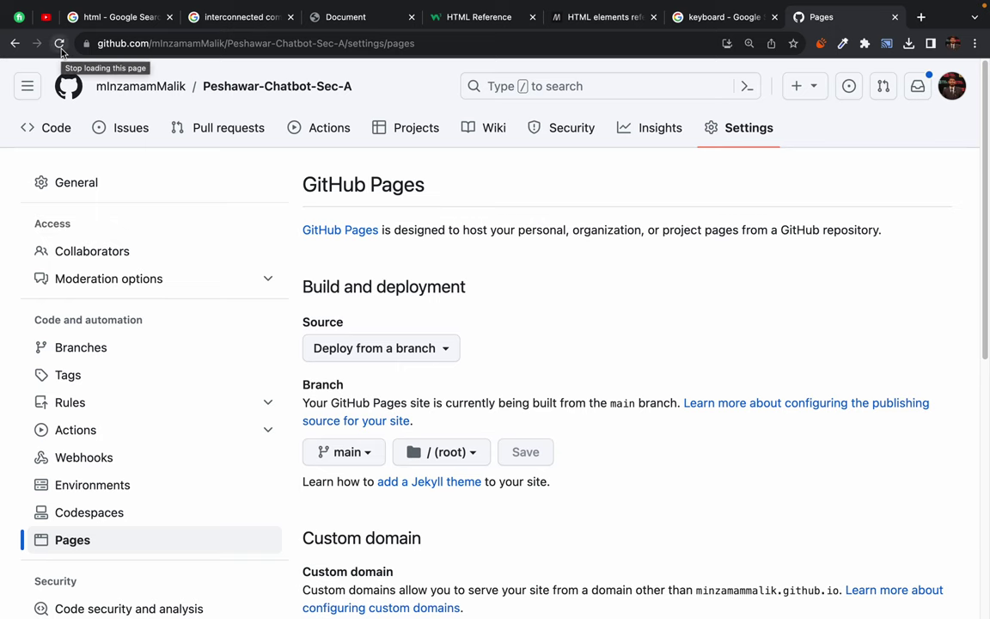
click(61, 50)
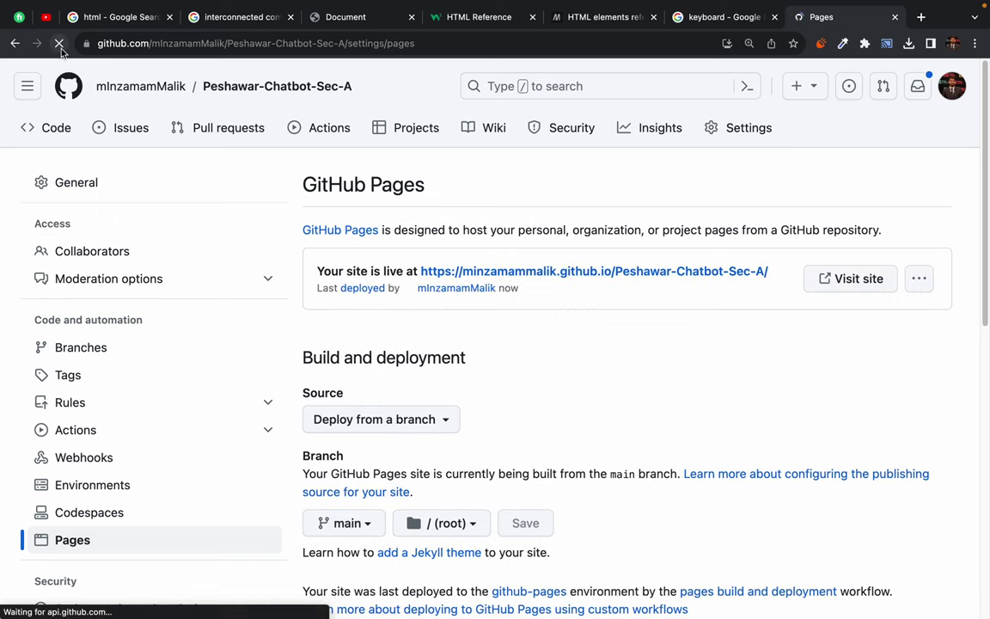
Step: Visit the published GitHub Pages site and review the resume from its heading to the Education table
drag(408, 229, 610, 347)
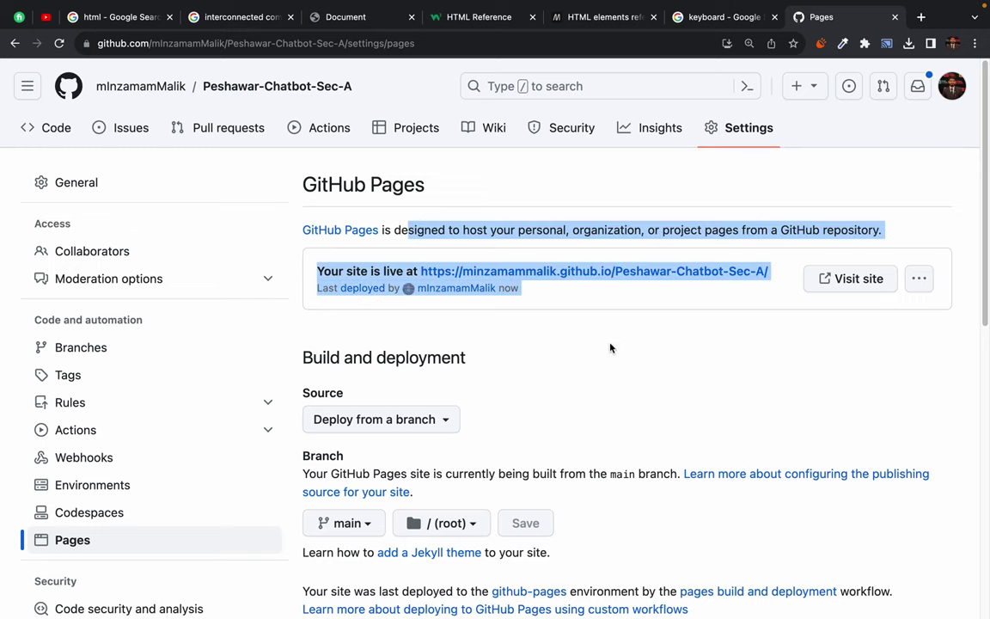
click(610, 347)
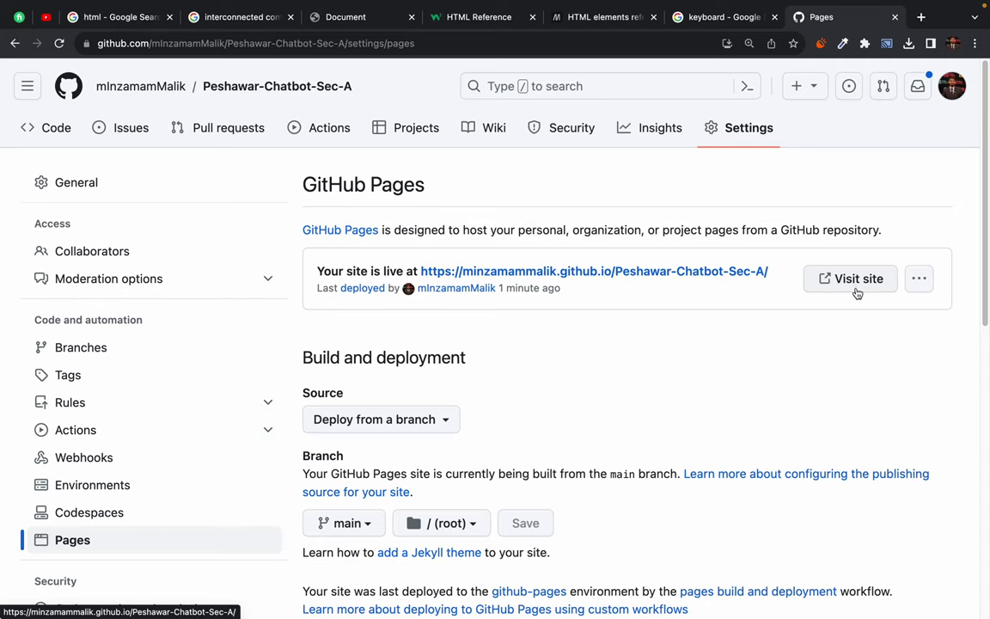
click(856, 288)
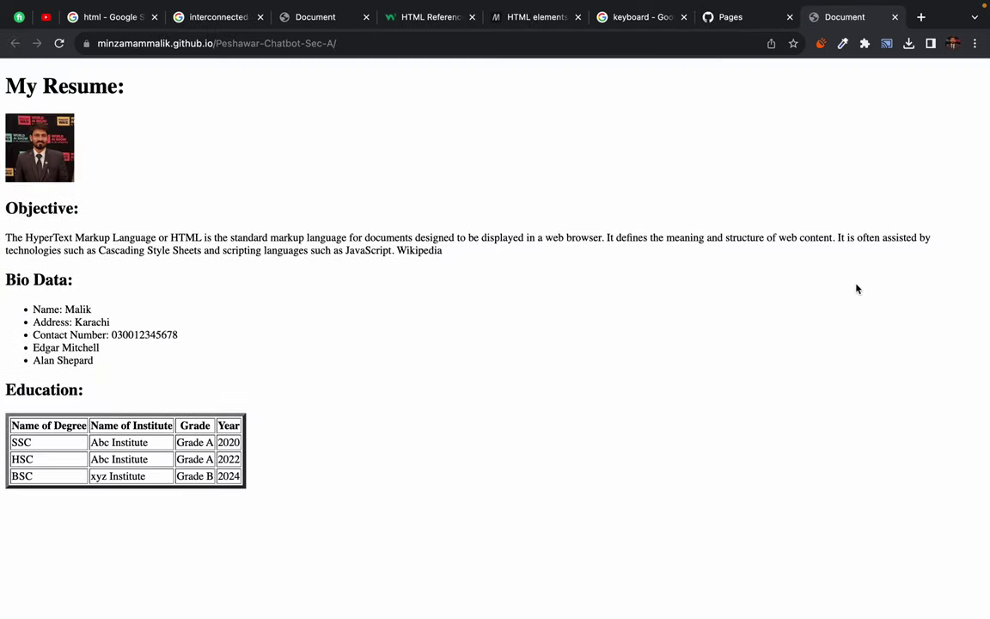
drag(40, 82, 400, 560)
click(398, 560)
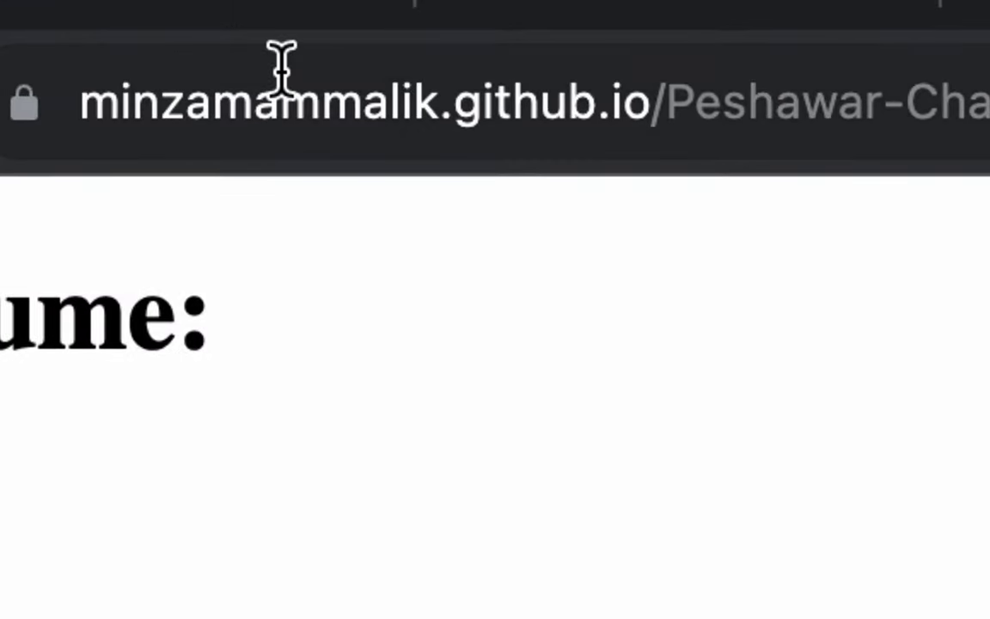
Step: Copy the full URL of the published resume site and return to the repository's GitHub Pages settings
click(327, 96)
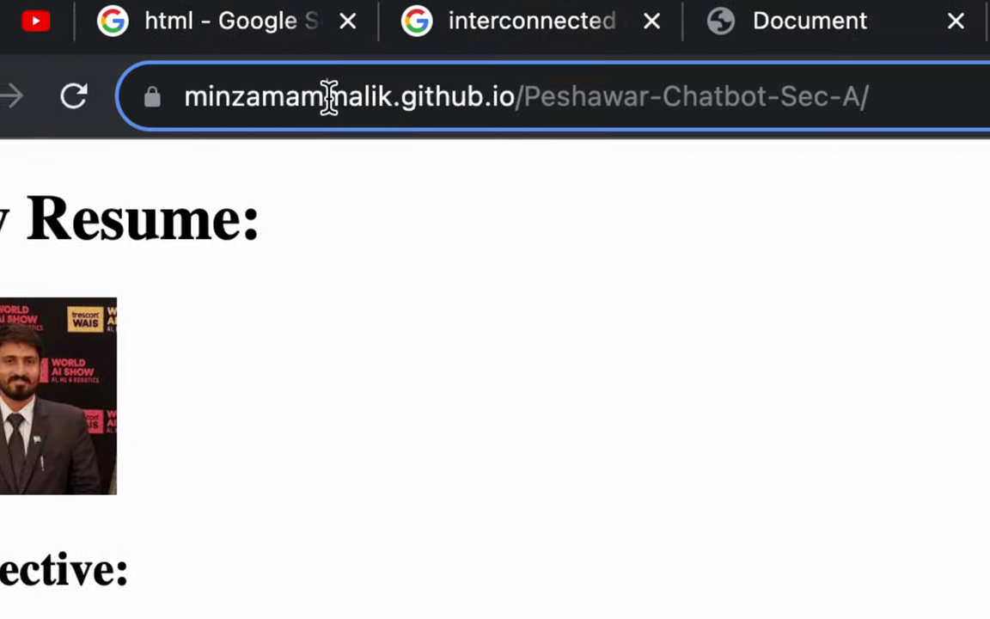
click(340, 207)
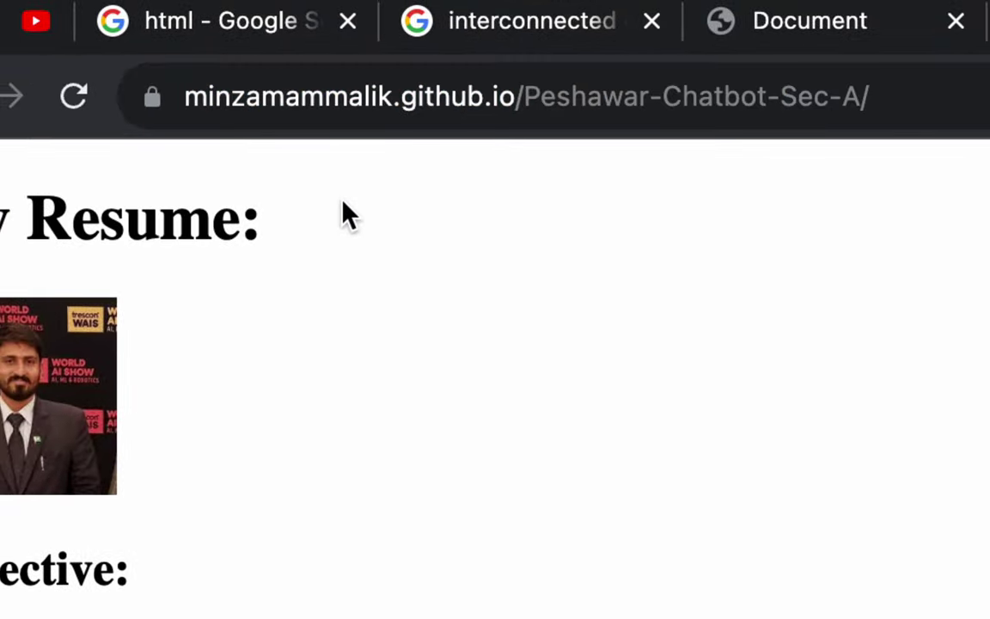
click(343, 98)
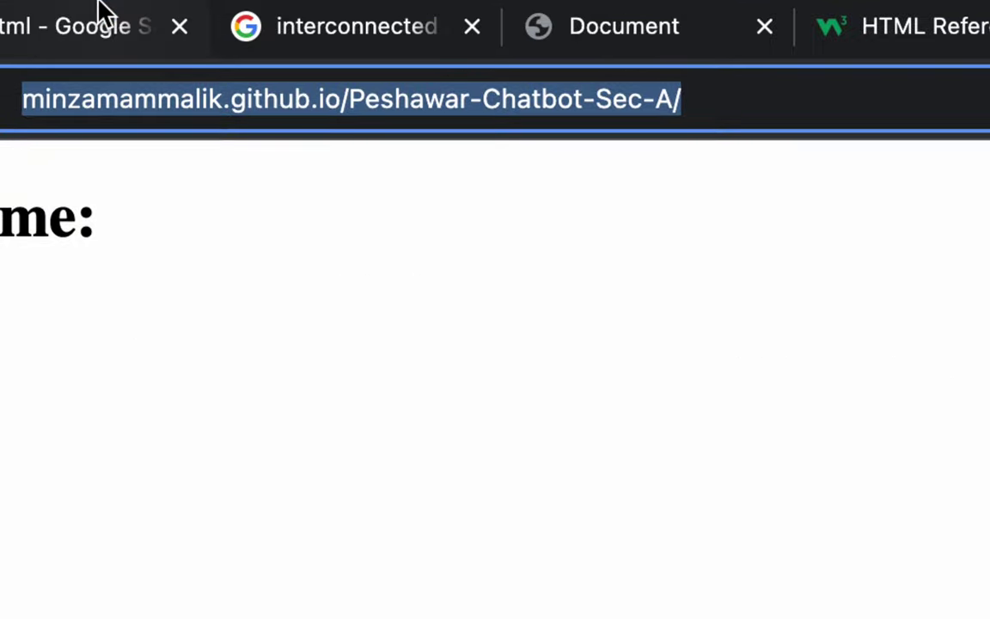
click(336, 108)
key(super+a)
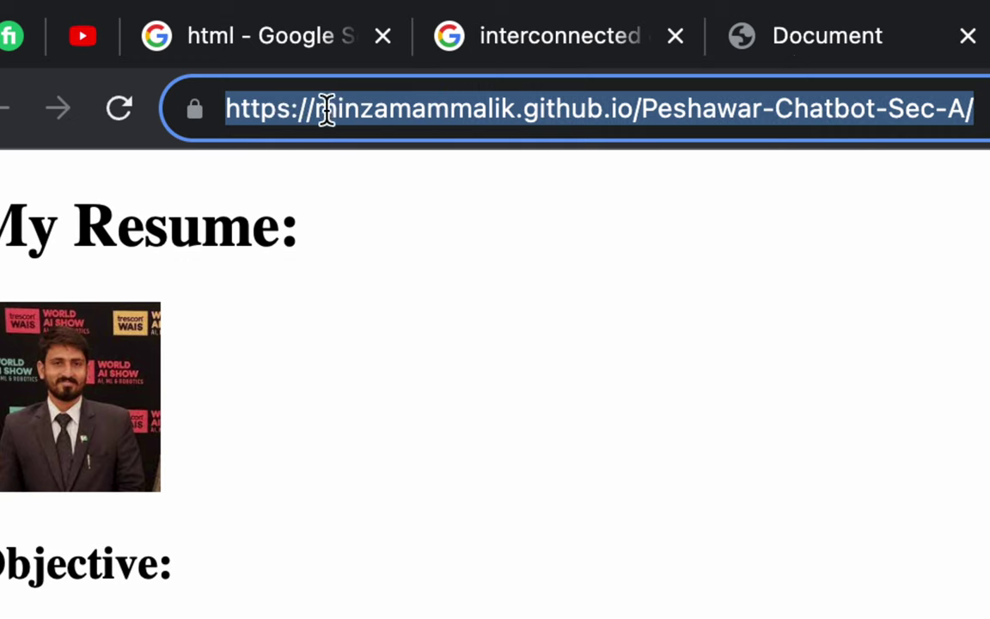
right_click(323, 110)
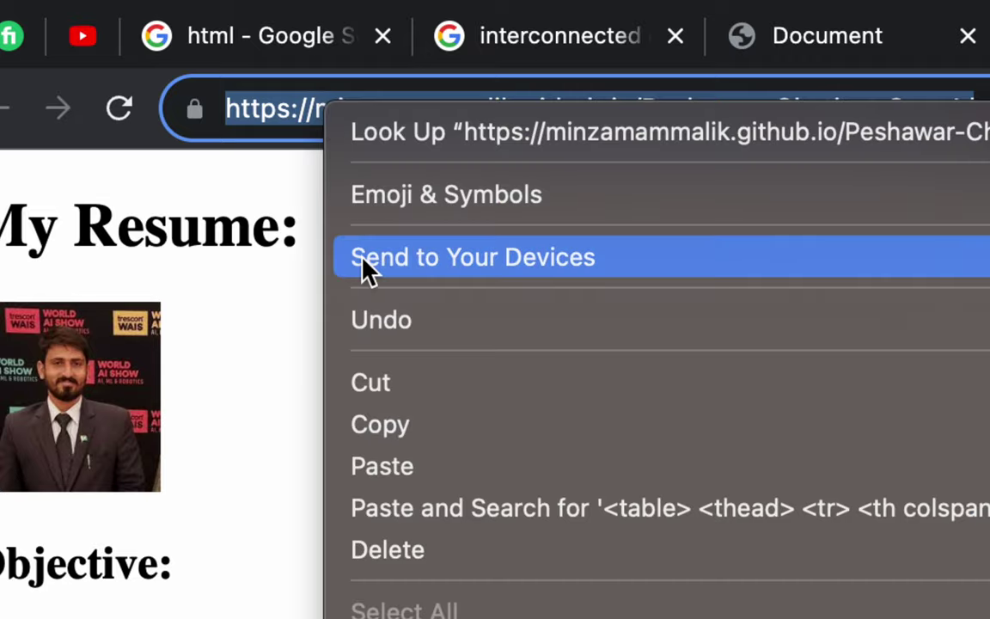
click(378, 419)
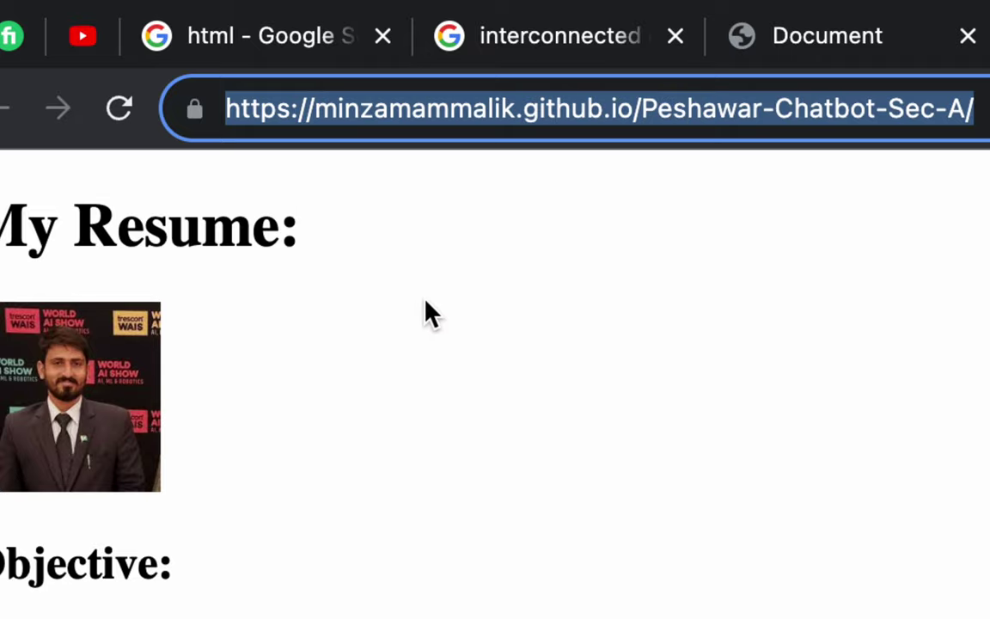
click(428, 275)
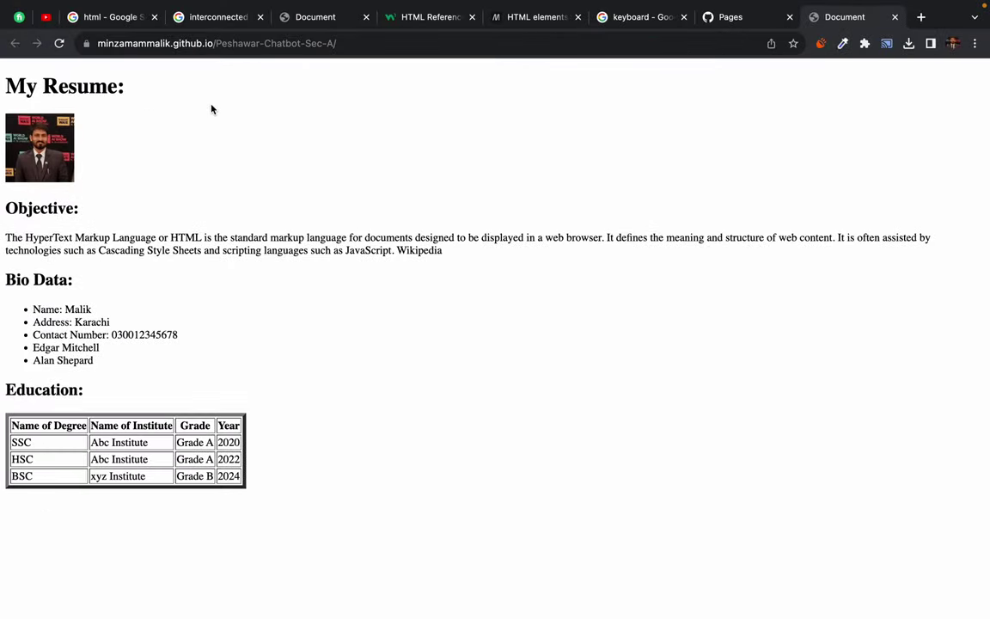
click(730, 17)
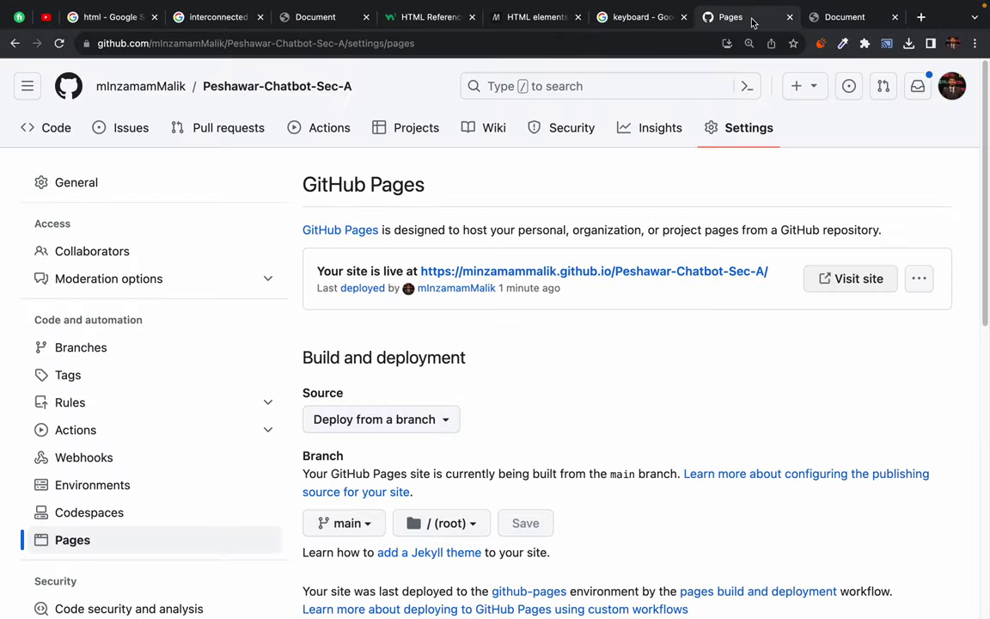
Step: Add the copied GitHub Pages URL as the website in the Peshawar-Chatbot-Sec-A repository's About details, save, and dismiss the notice
click(223, 87)
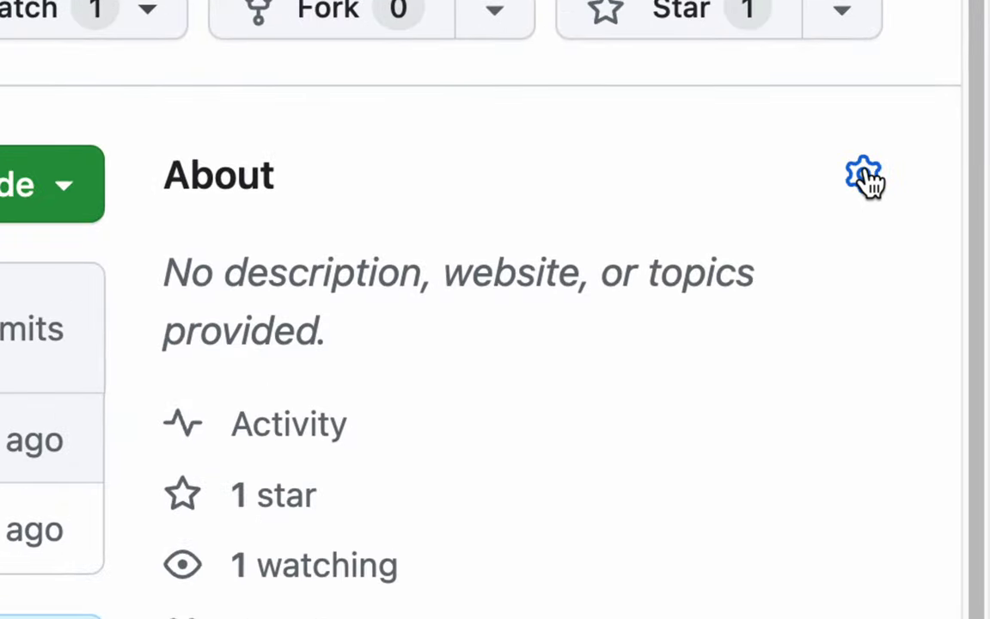
click(864, 175)
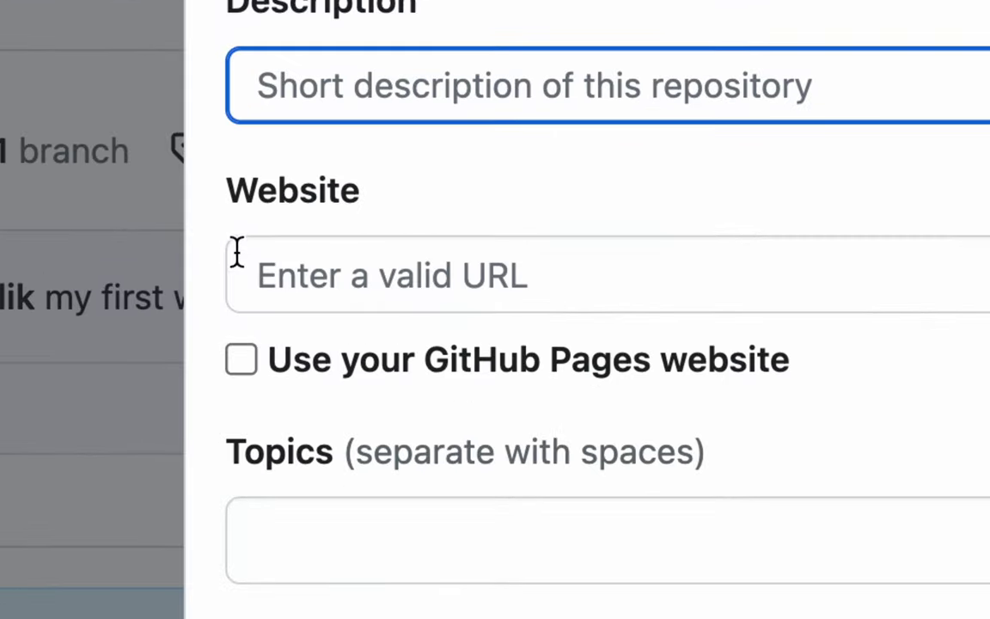
click(229, 258)
click(304, 267)
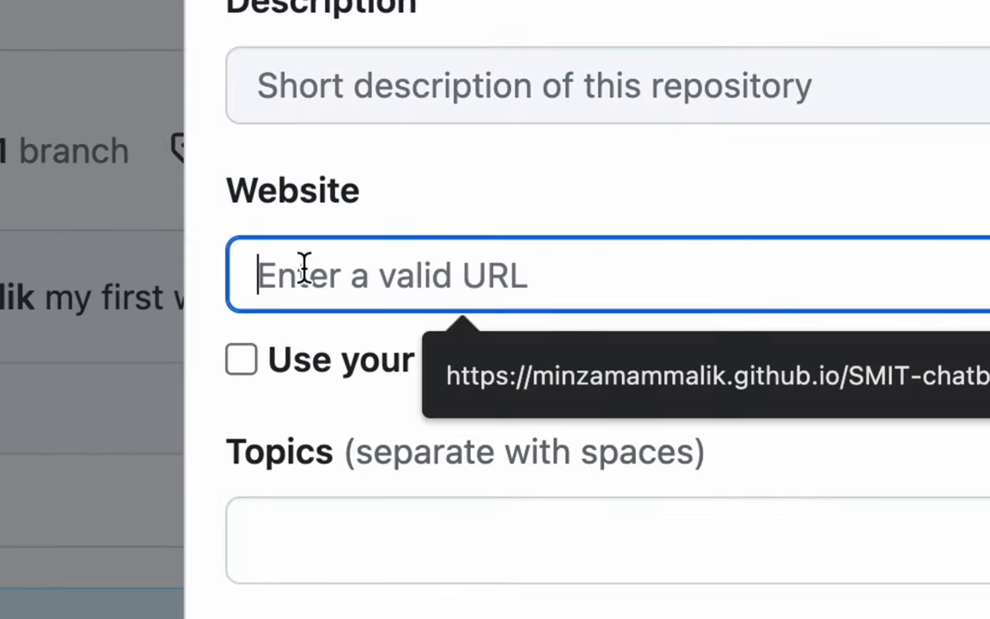
key(ctrl+v)
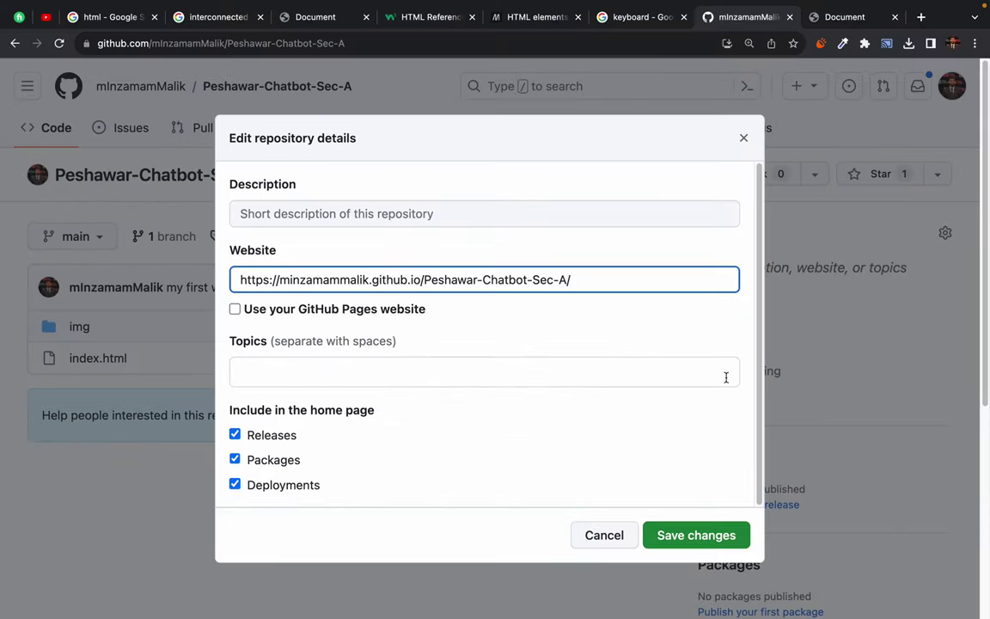
click(697, 536)
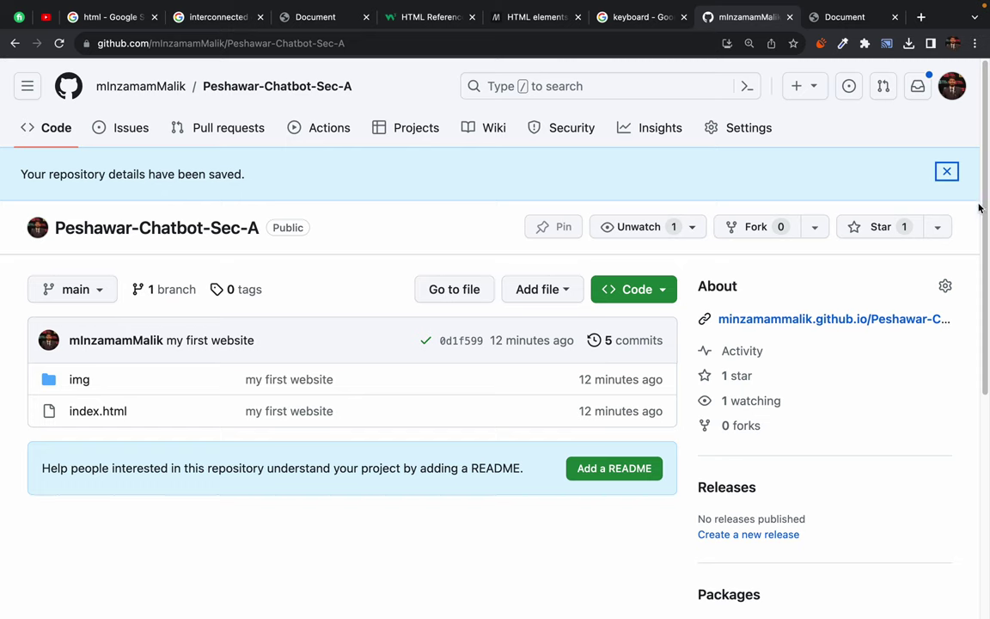
click(946, 171)
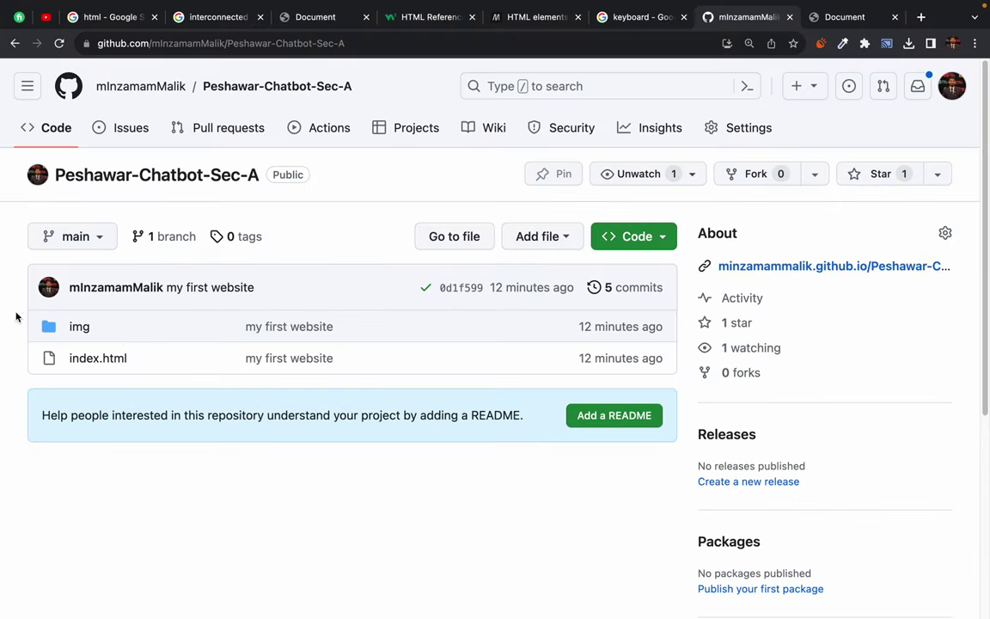
Step: Open the published resume from the website link in the repository's About section, check it, and close its tab
drag(15, 317, 236, 467)
click(237, 468)
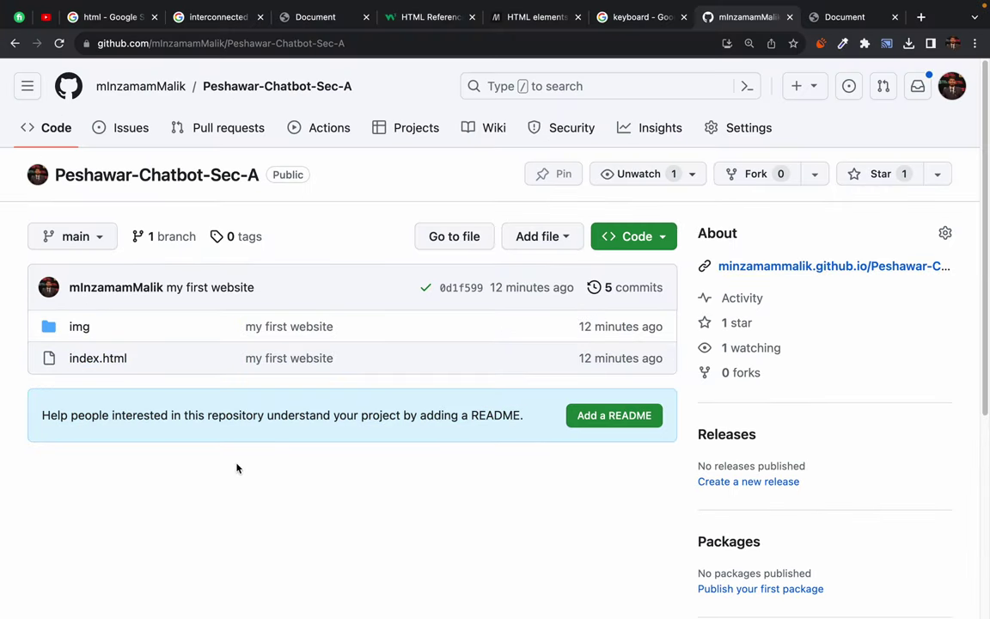
click(828, 272)
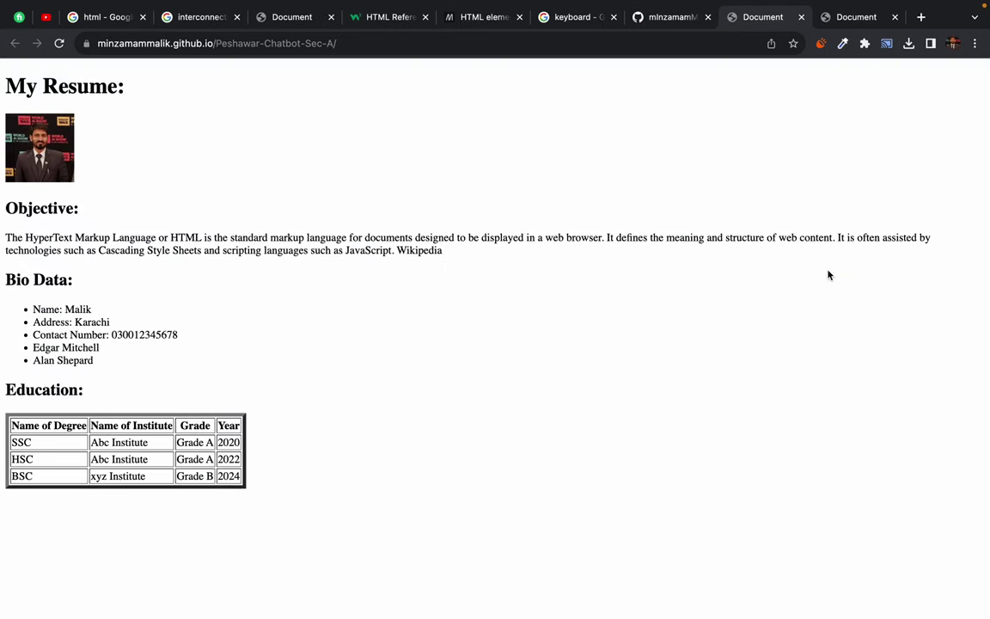
right_click(750, 21)
click(762, 24)
key(super+w)
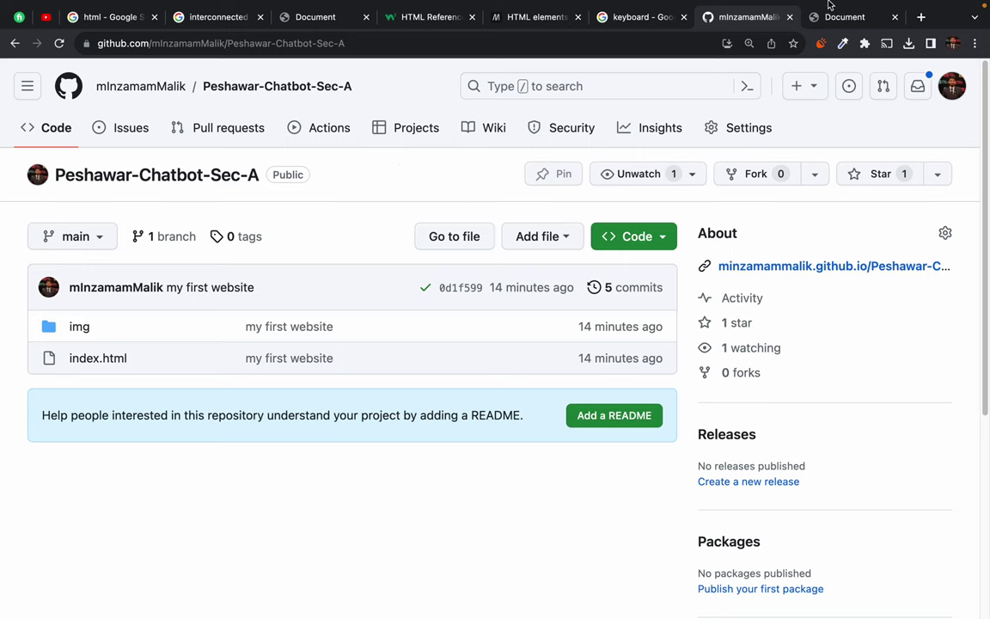
mouse_move(747, 2)
click(889, 80)
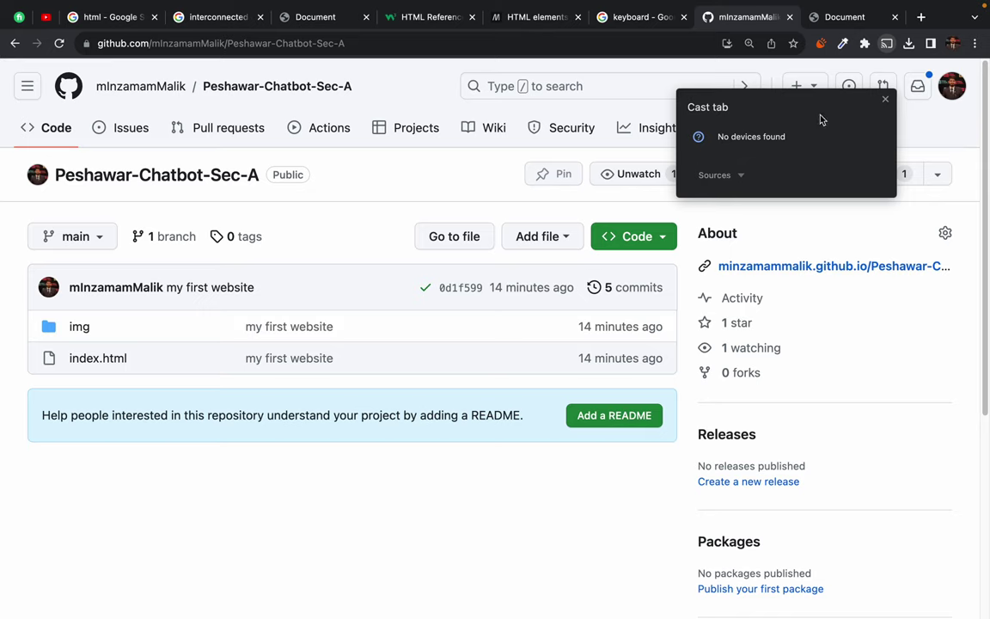
click(885, 99)
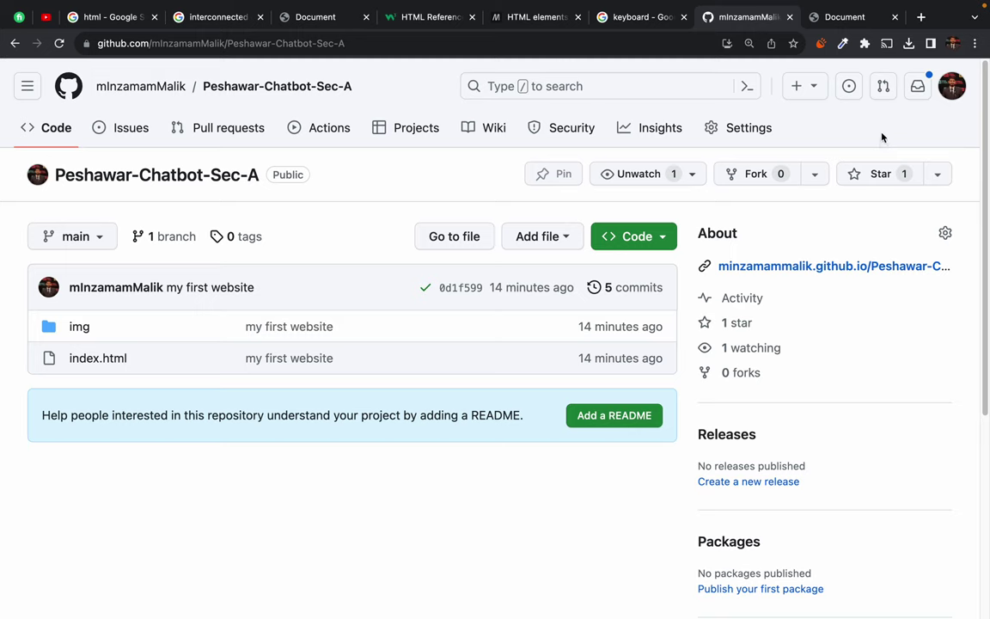